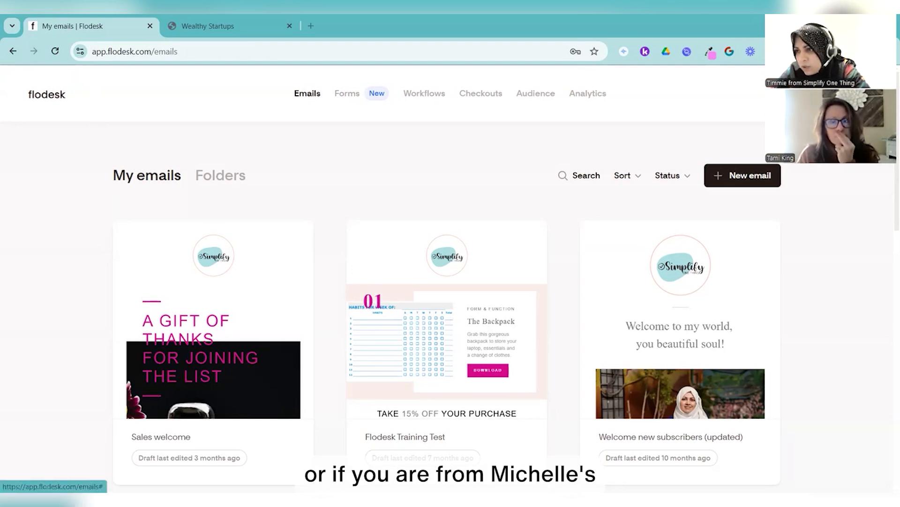
# - Open the Share Flodesk referral page from the account options and copy the affiliate link for sharing in the chat
pyautogui.click(848, 94)
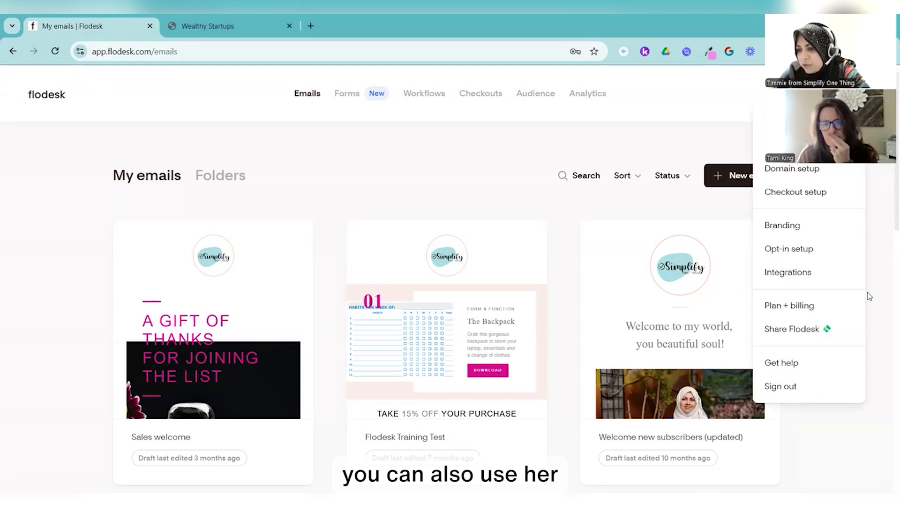
pyautogui.click(703, 100)
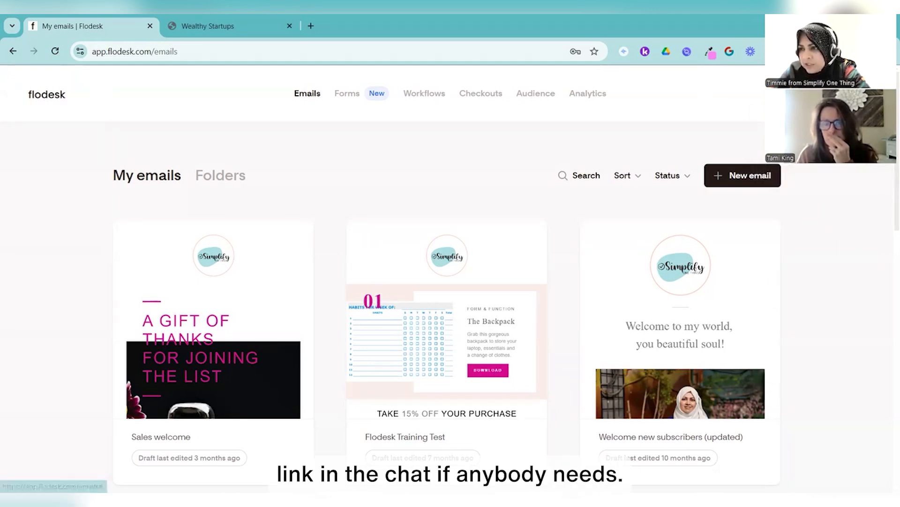
pyautogui.click(833, 95)
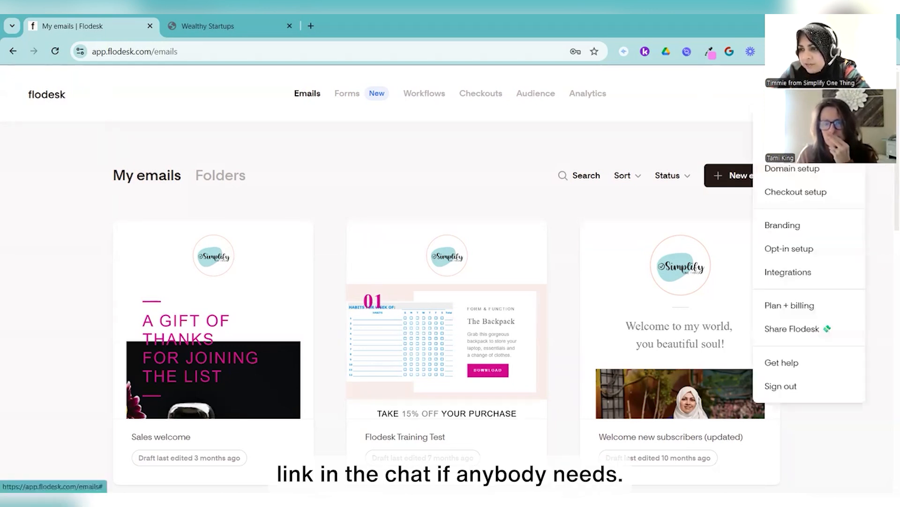
pyautogui.click(833, 332)
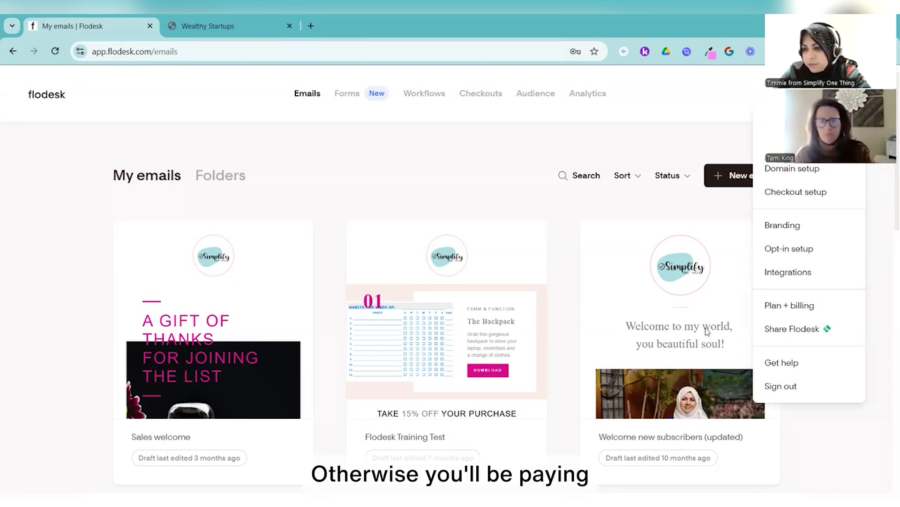
pyautogui.click(798, 328)
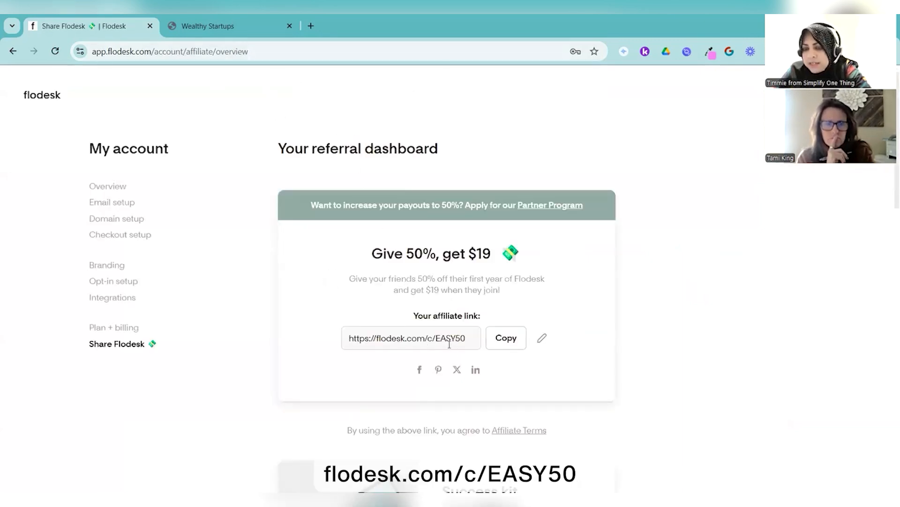
pyautogui.click(503, 342)
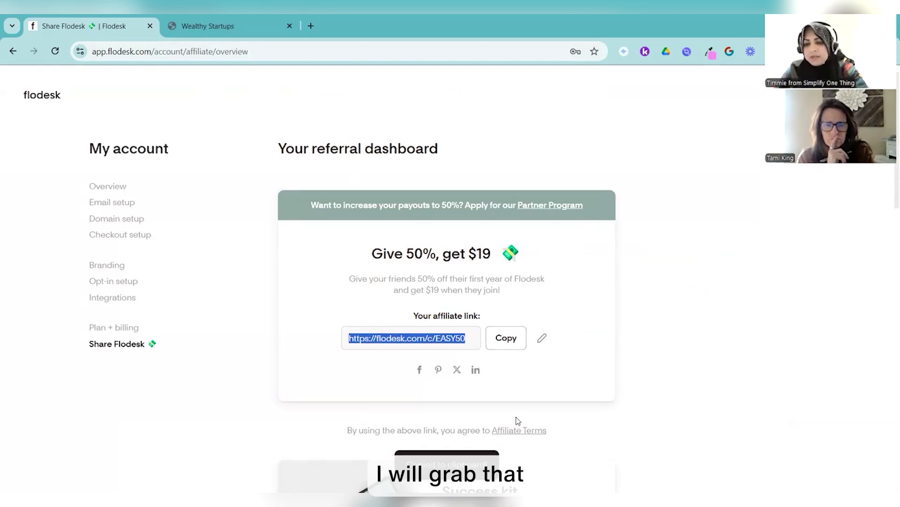
pyautogui.hotkey('alt', 'Tab')
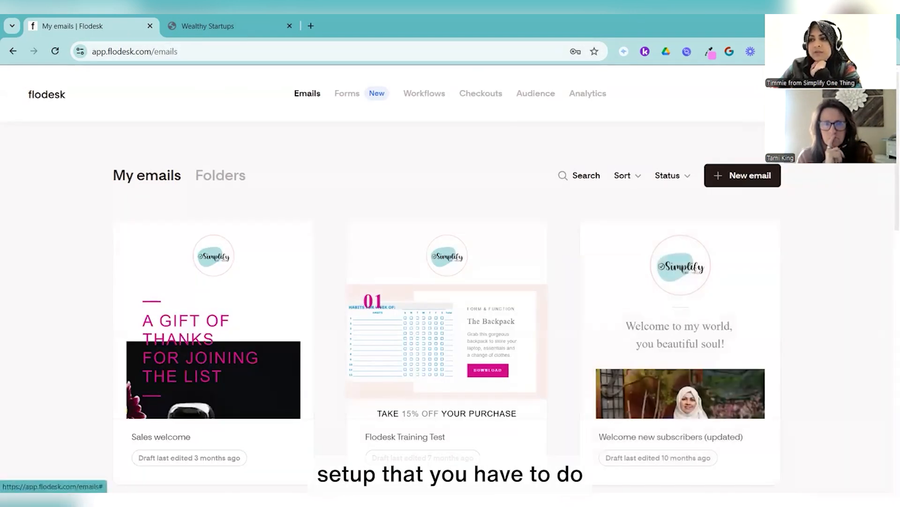
pyautogui.click(844, 93)
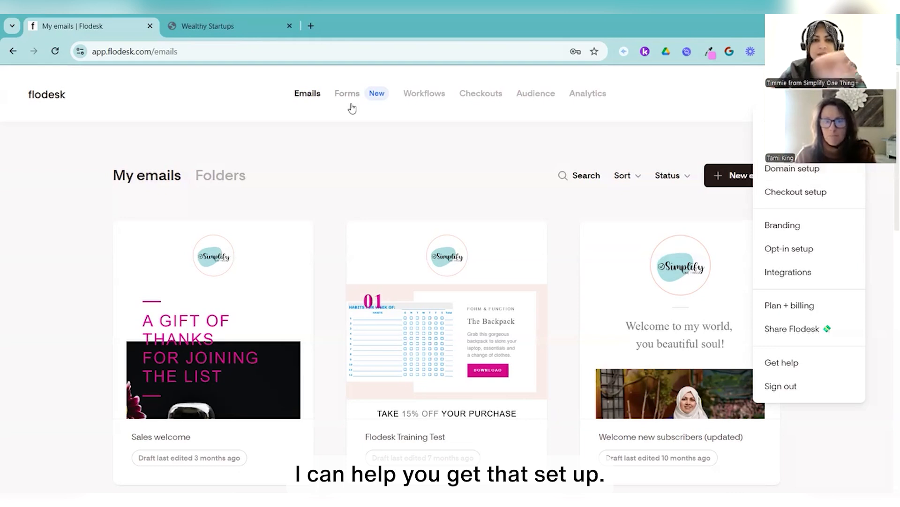
pyautogui.click(375, 117)
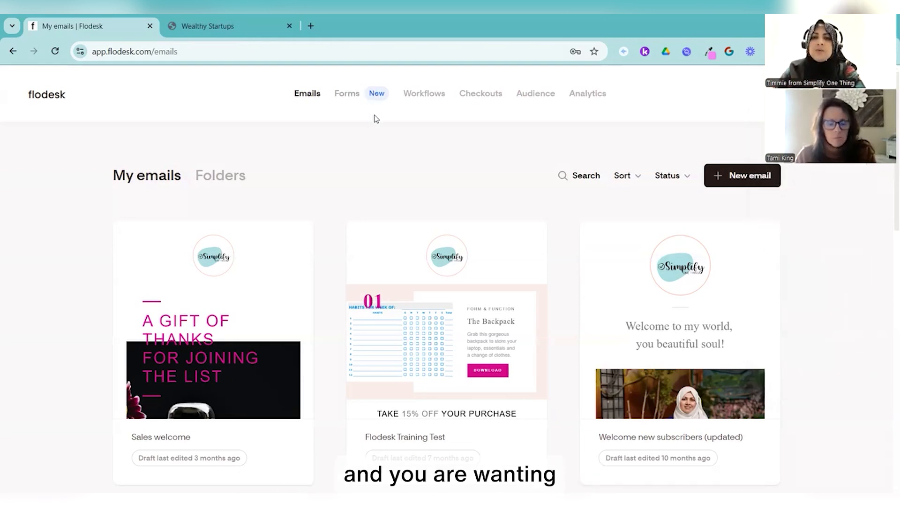
# - Go to the Forms section, look through the existing forms, and start a new form
pyautogui.click(348, 95)
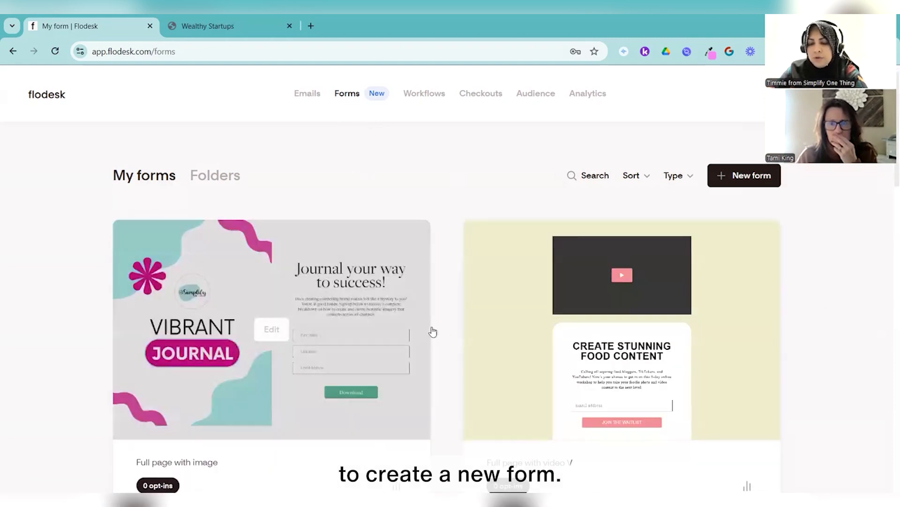
pyautogui.scroll(-9, 452, 332)
pyautogui.scroll(-5, 446, 328)
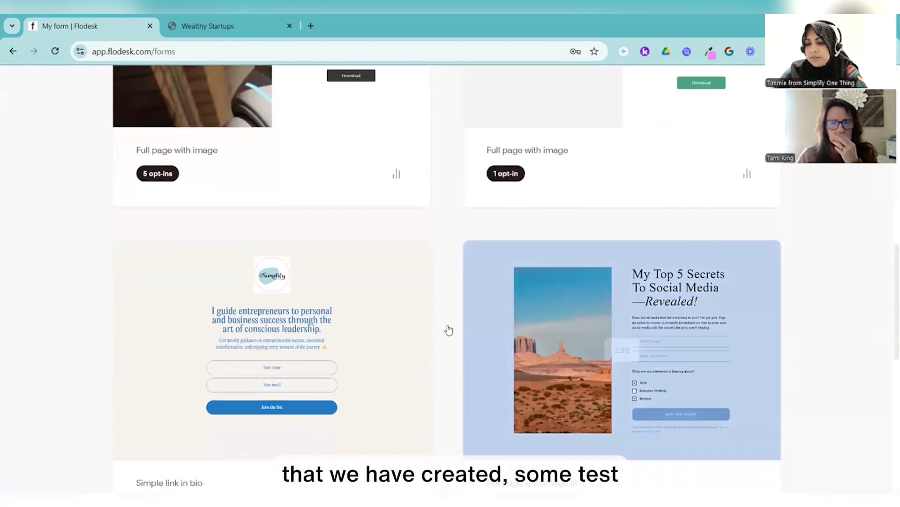
pyautogui.scroll(-3, 465, 325)
pyautogui.scroll(15, 466, 327)
pyautogui.scroll(1, 465, 325)
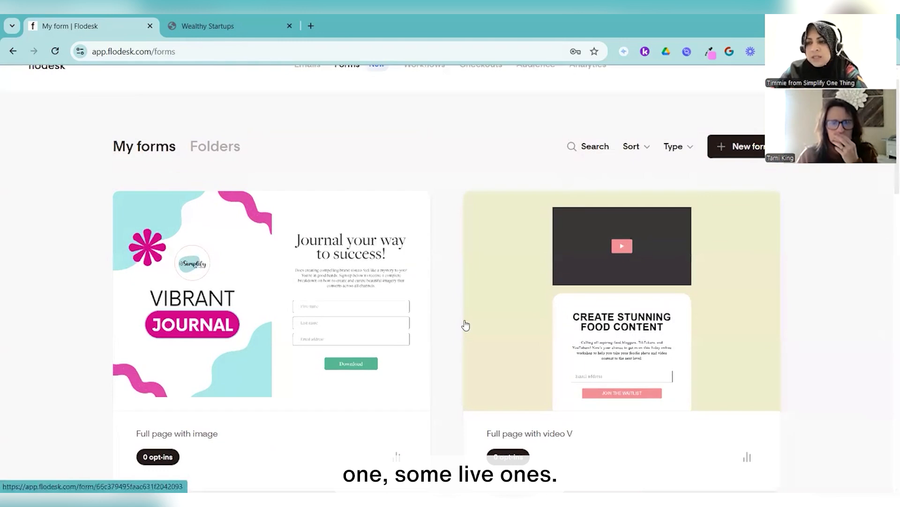
pyautogui.scroll(1, 703, 183)
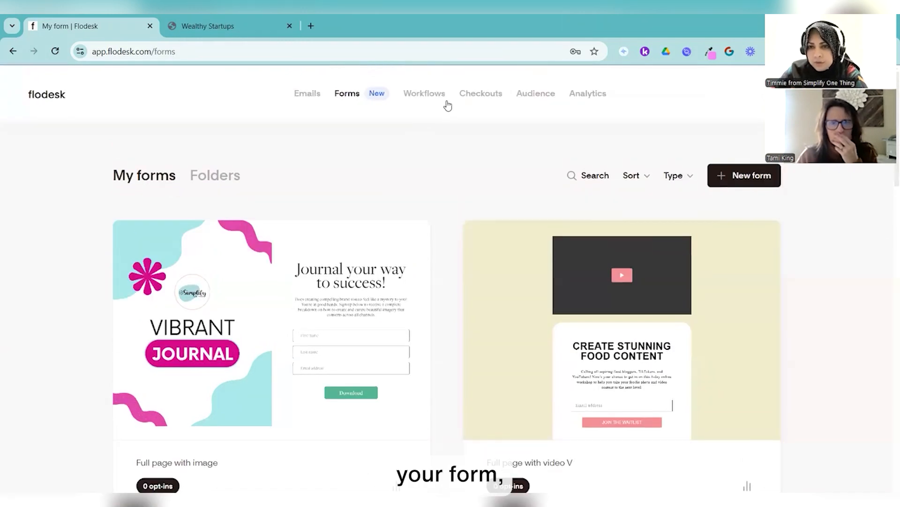
pyautogui.click(750, 181)
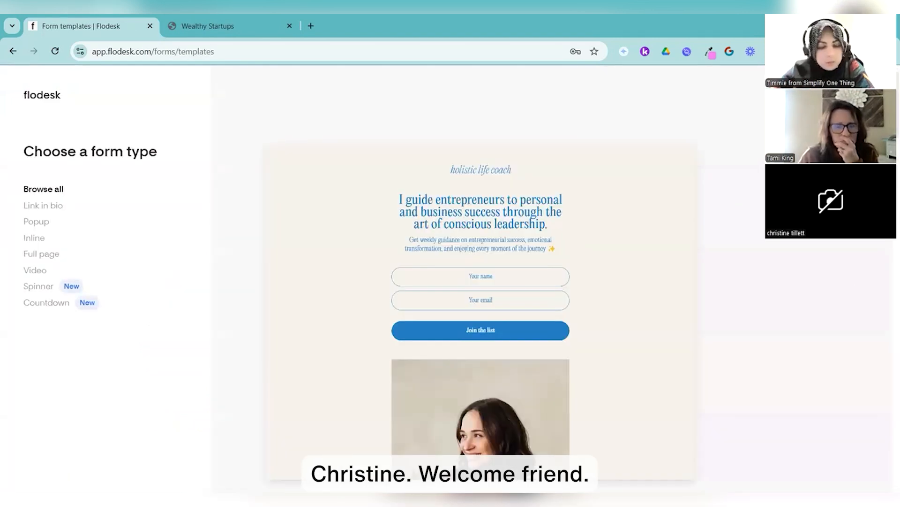
# - Examine the Video, Link in bio and Full page form types and their templates
pyautogui.moveTo(328, 210)
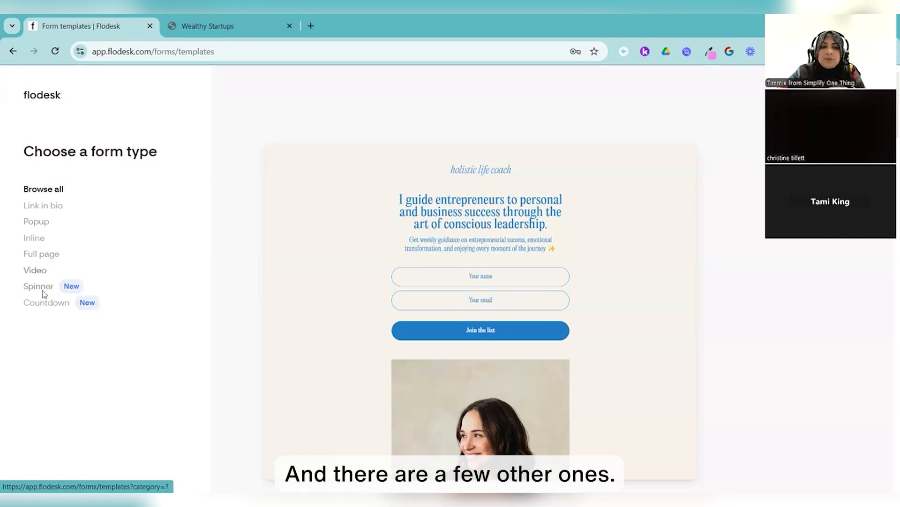
pyautogui.click(36, 270)
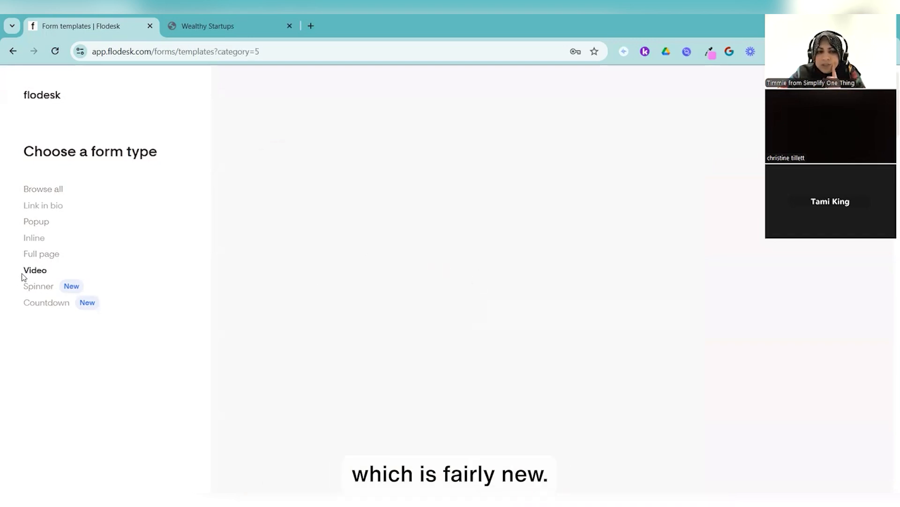
pyautogui.moveTo(521, 309)
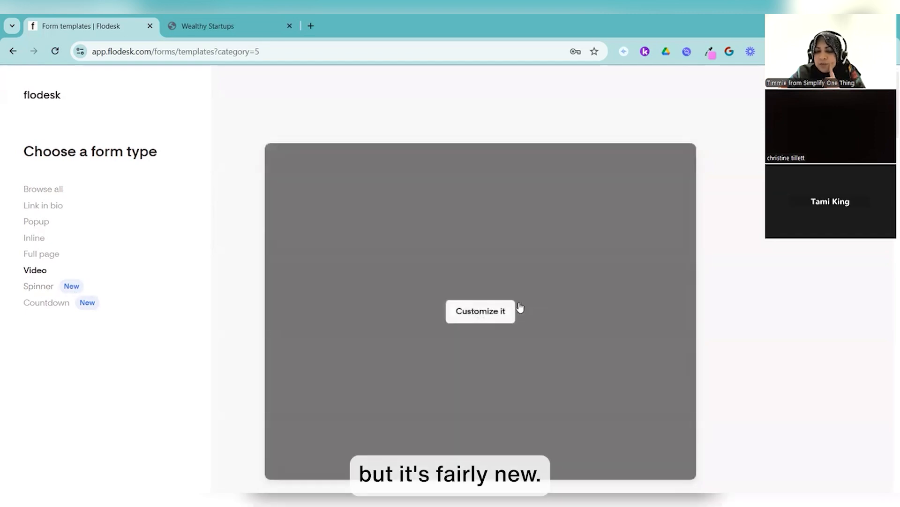
pyautogui.scroll(-1, 522, 305)
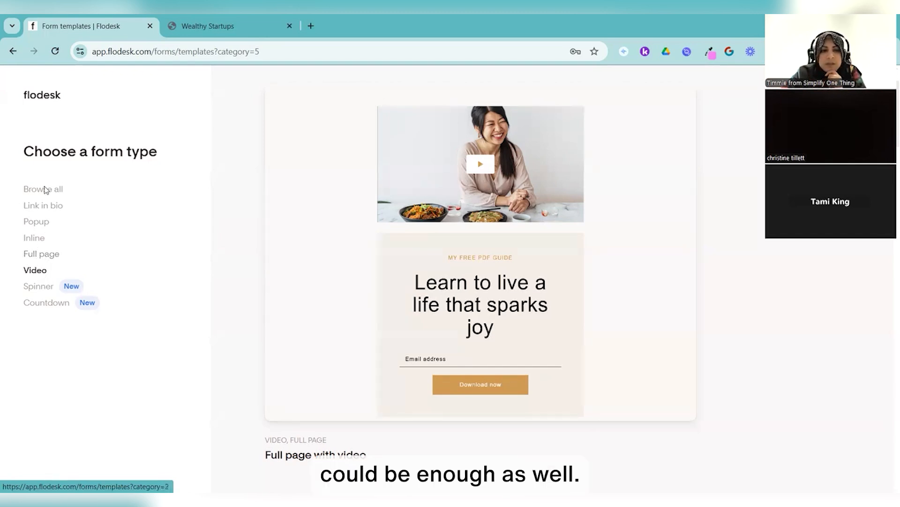
pyautogui.click(47, 206)
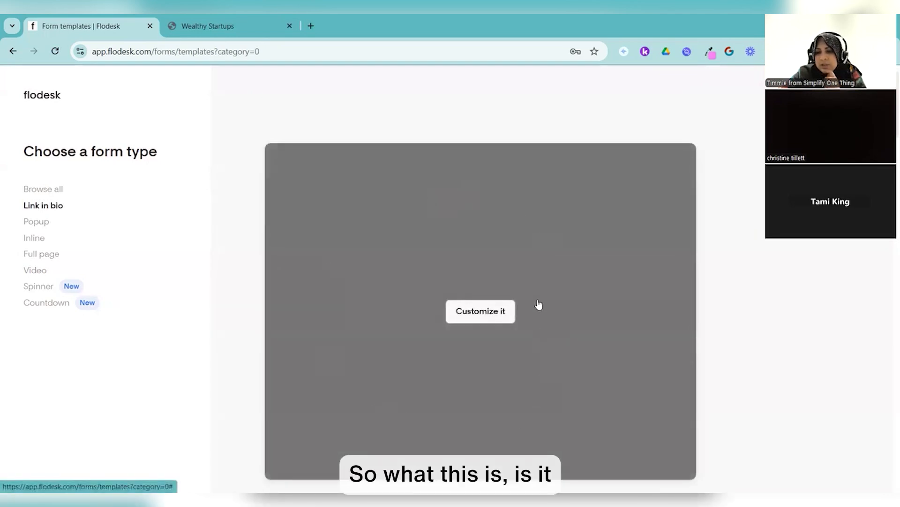
pyautogui.scroll(-2, 537, 311)
pyautogui.scroll(2, 526, 306)
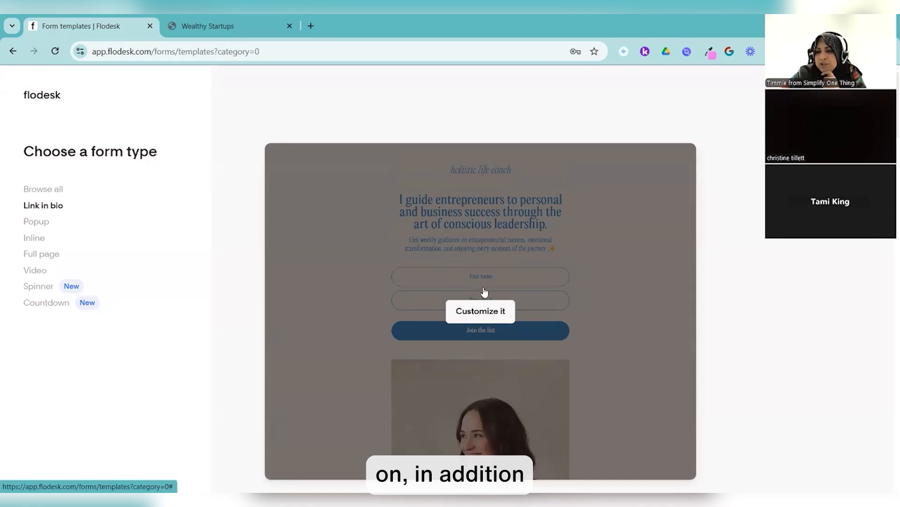
pyautogui.scroll(-2, 466, 364)
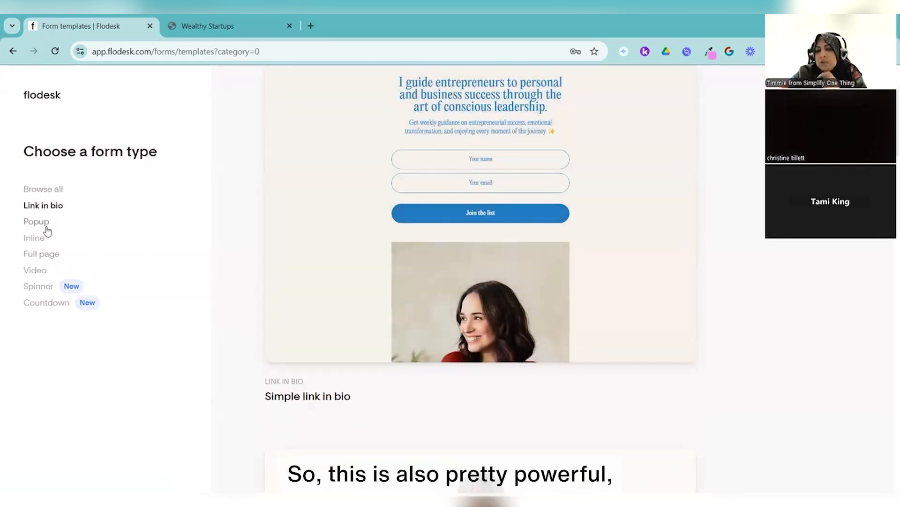
pyautogui.click(44, 259)
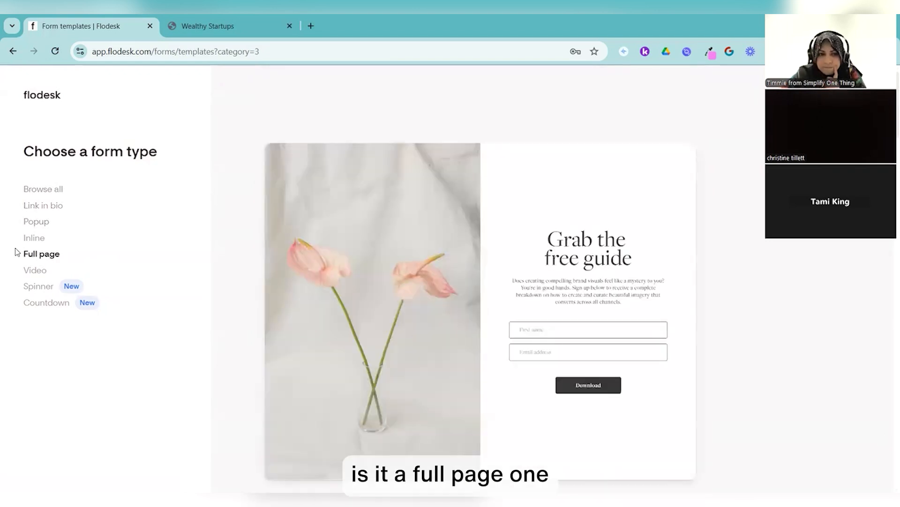
pyautogui.click(29, 270)
pyautogui.scroll(-2, 509, 264)
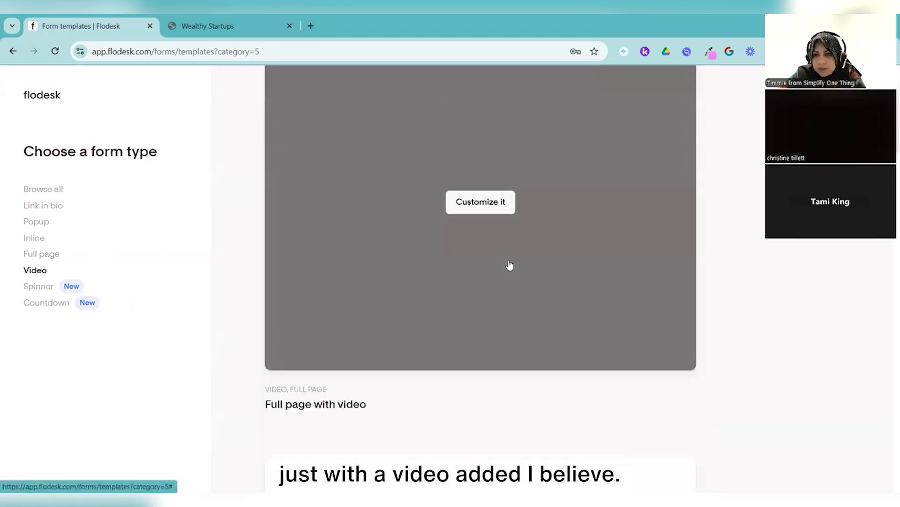
pyautogui.click(480, 194)
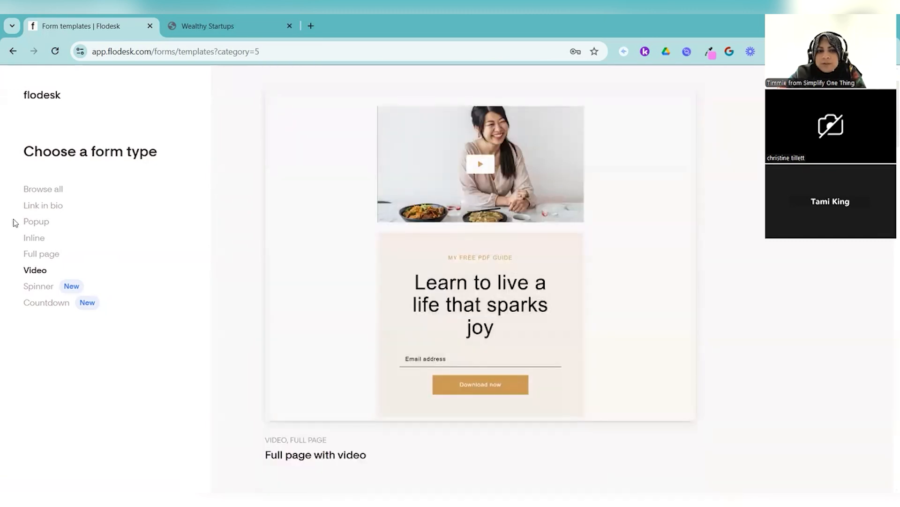
# - Compare the Full page form templates and choose "Full page with image" to customize
pyautogui.click(41, 257)
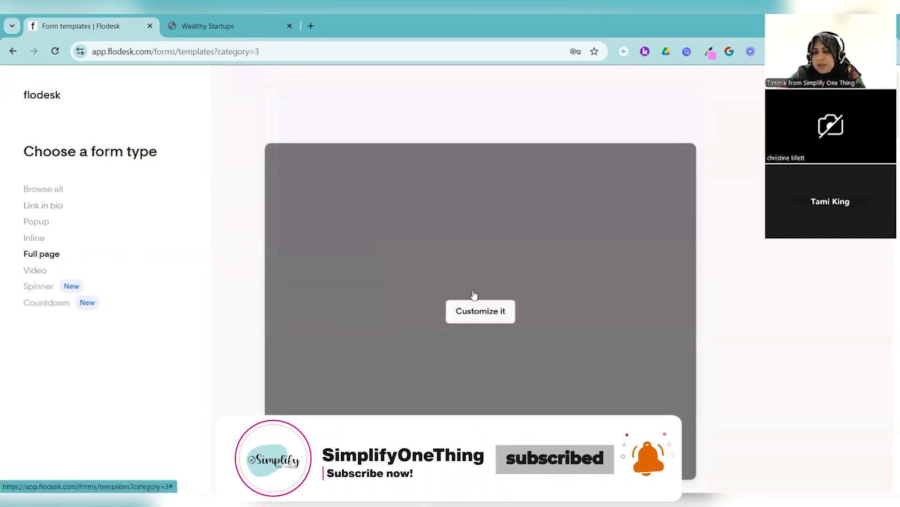
pyautogui.scroll(-2, 565, 304)
pyautogui.scroll(-5, 565, 305)
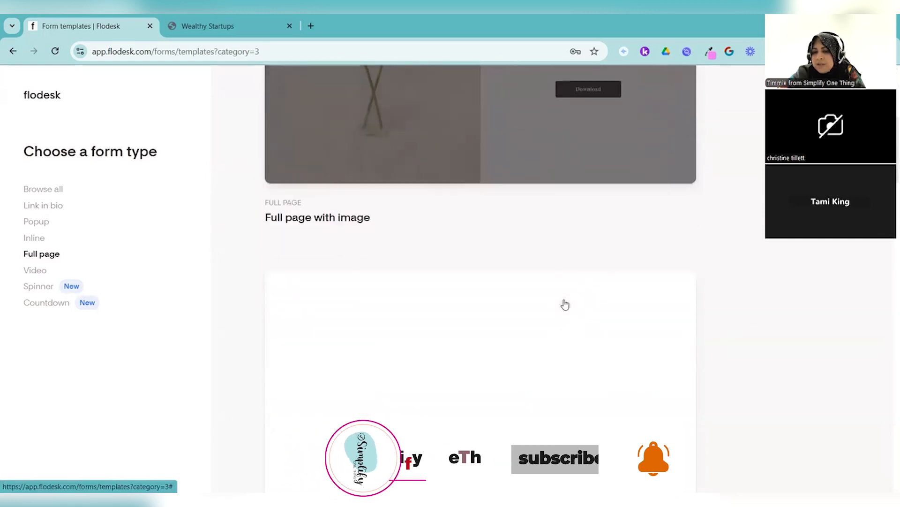
pyautogui.scroll(3, 565, 302)
pyautogui.scroll(4, 480, 199)
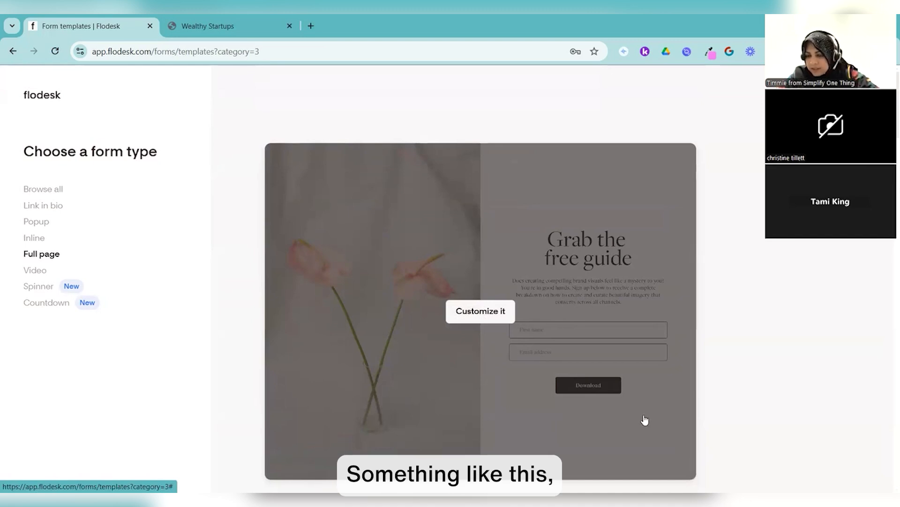
pyautogui.scroll(-1, 625, 415)
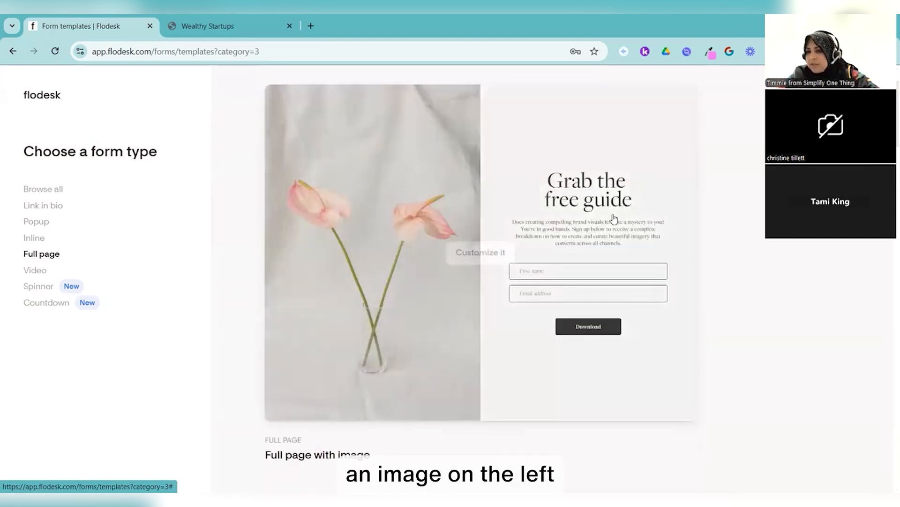
pyautogui.scroll(-3, 629, 272)
pyautogui.scroll(-4, 642, 358)
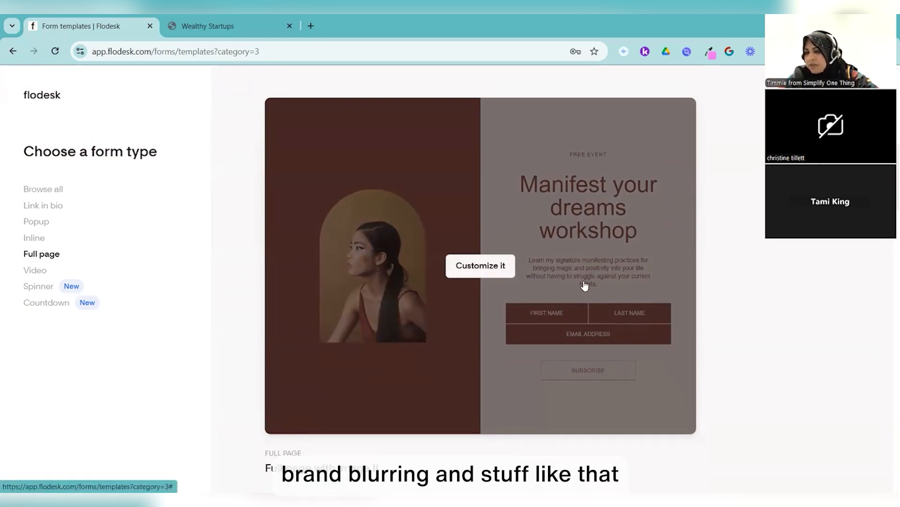
pyautogui.scroll(-6, 594, 290)
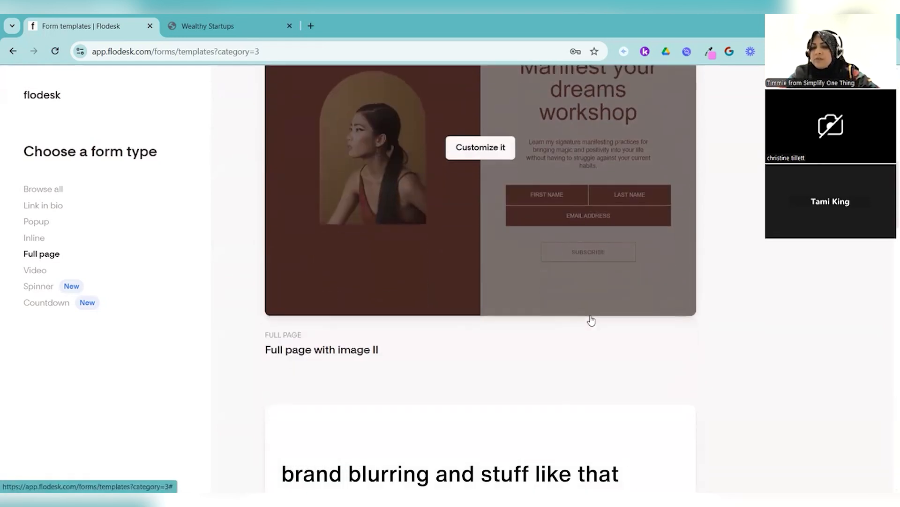
pyautogui.scroll(-2, 591, 319)
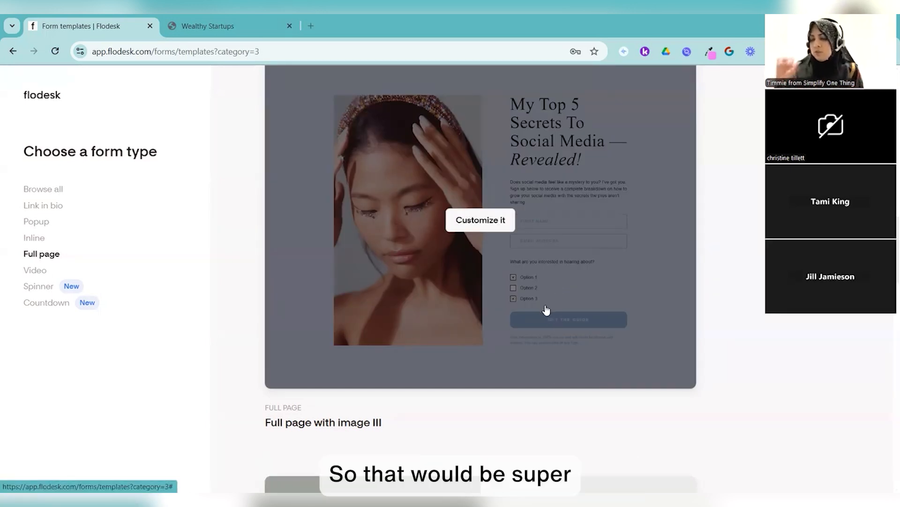
pyautogui.scroll(15, 498, 218)
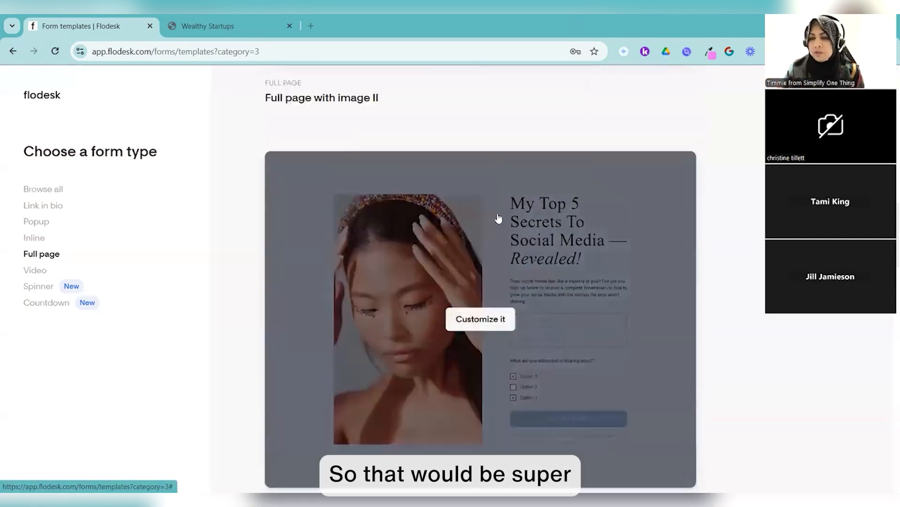
pyautogui.scroll(4, 498, 218)
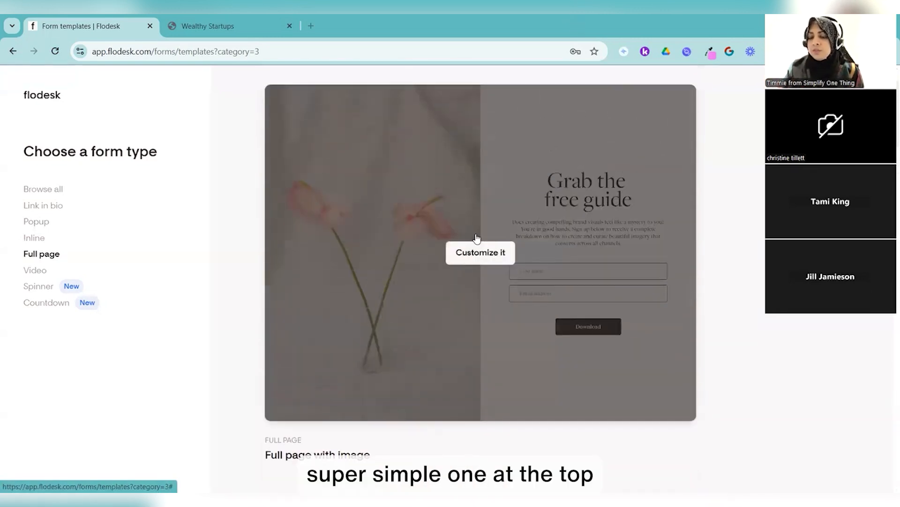
pyautogui.click(486, 258)
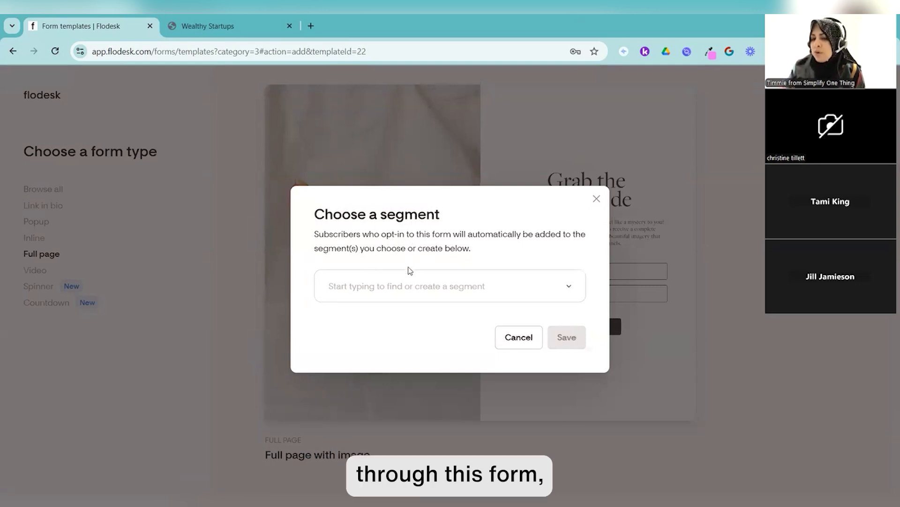
# - Create a new segment named TestFlodesk1 and save it as the segment for this form's subscribers
pyautogui.click(392, 287)
pyautogui.write('Test')
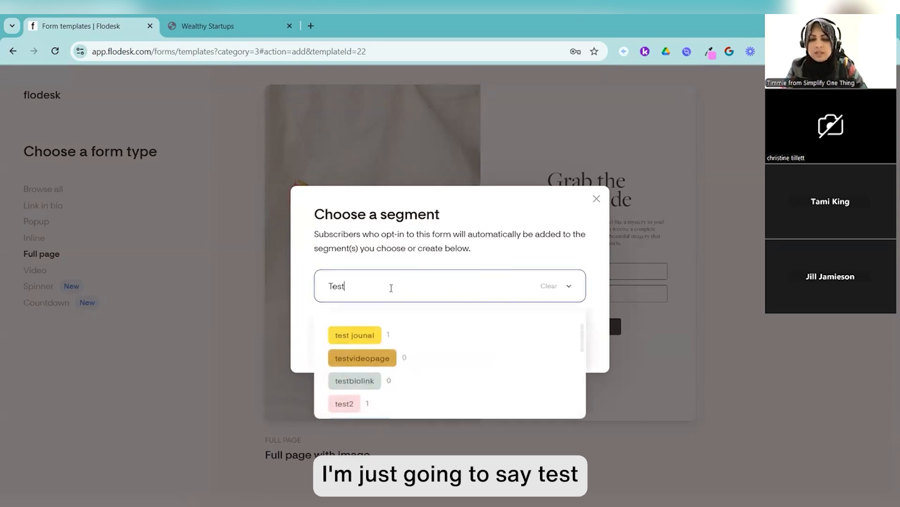
pyautogui.write('Flodesk1')
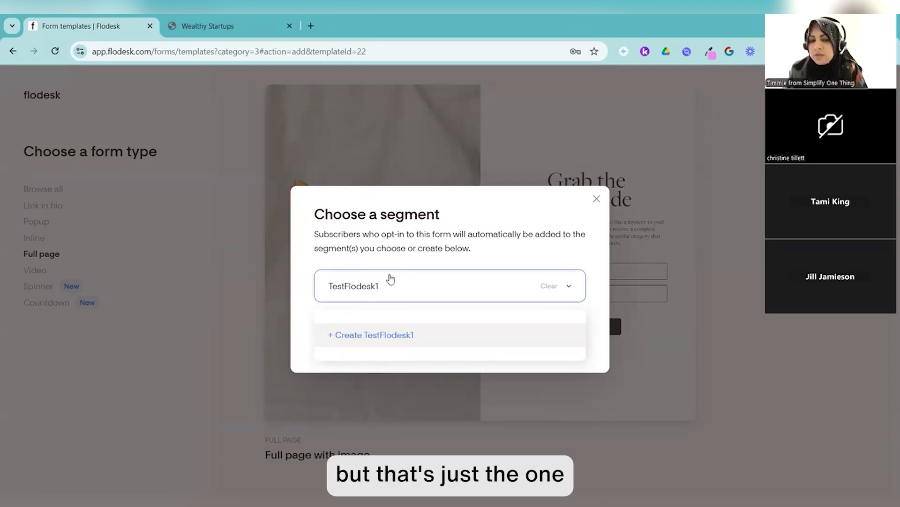
pyautogui.click(382, 338)
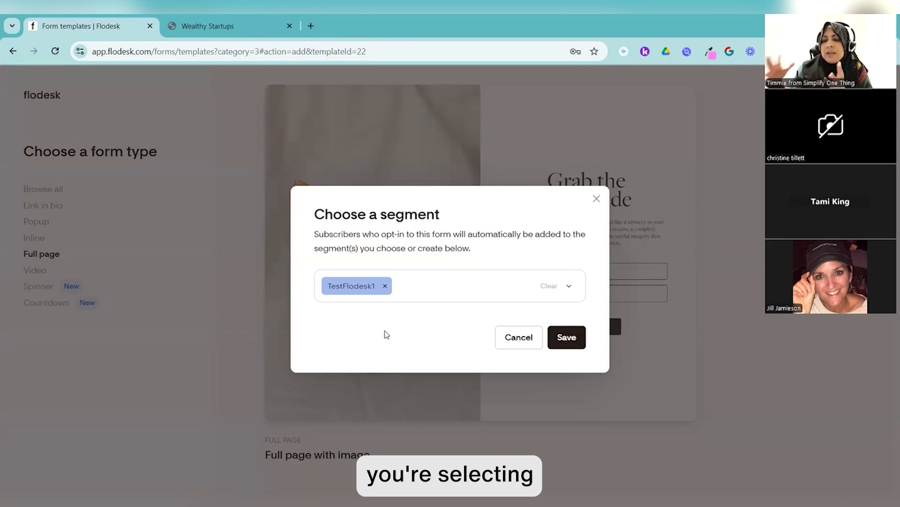
pyautogui.click(558, 338)
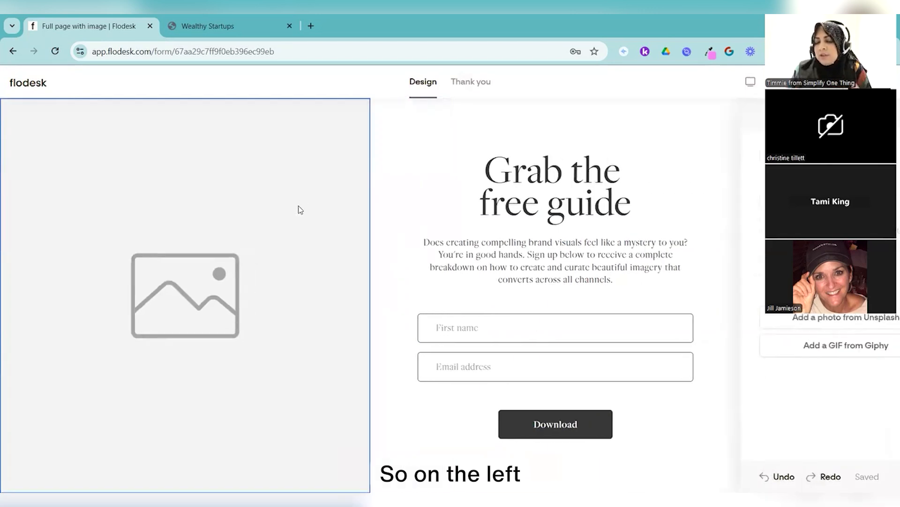
# - Open Canva in a new browser tab, search for "guide" and "clarity", and open the "5 day clarity Workbook cover" design
pyautogui.click(308, 180)
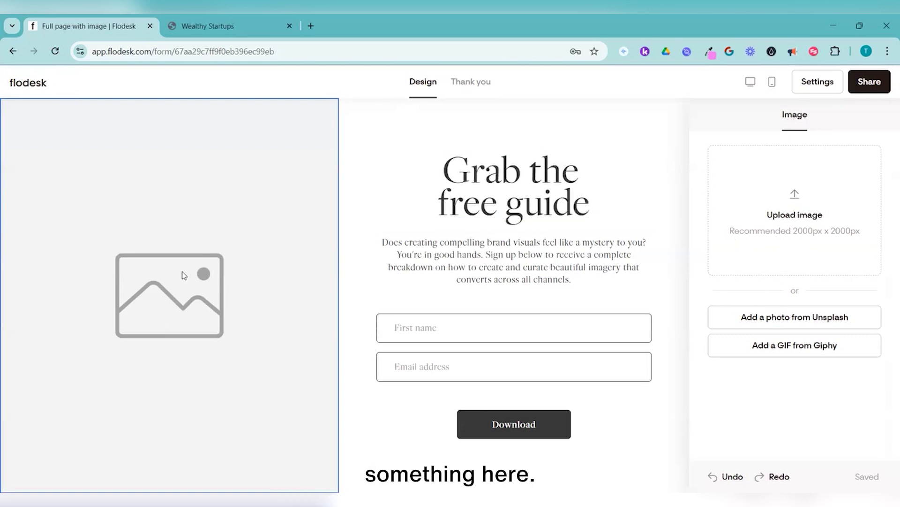
pyautogui.click(310, 26)
pyautogui.write('canva')
pyautogui.press('Return')
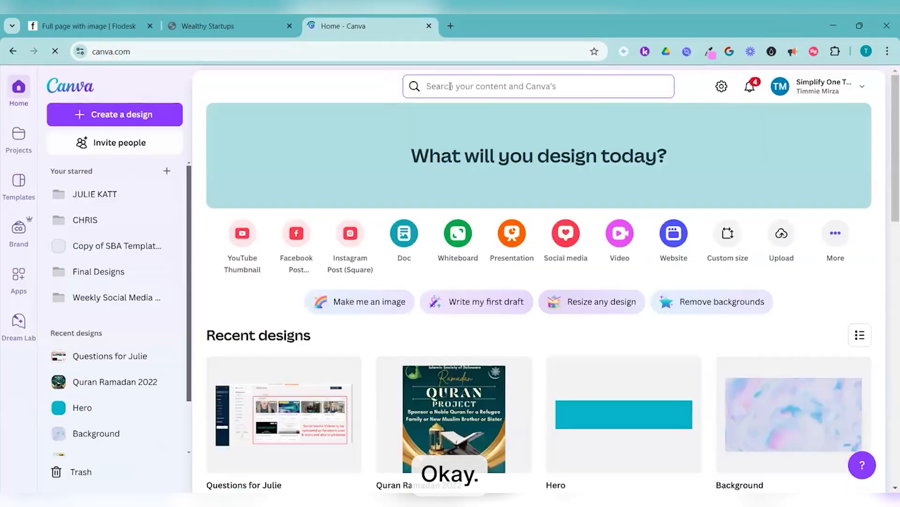
pyautogui.click(451, 87)
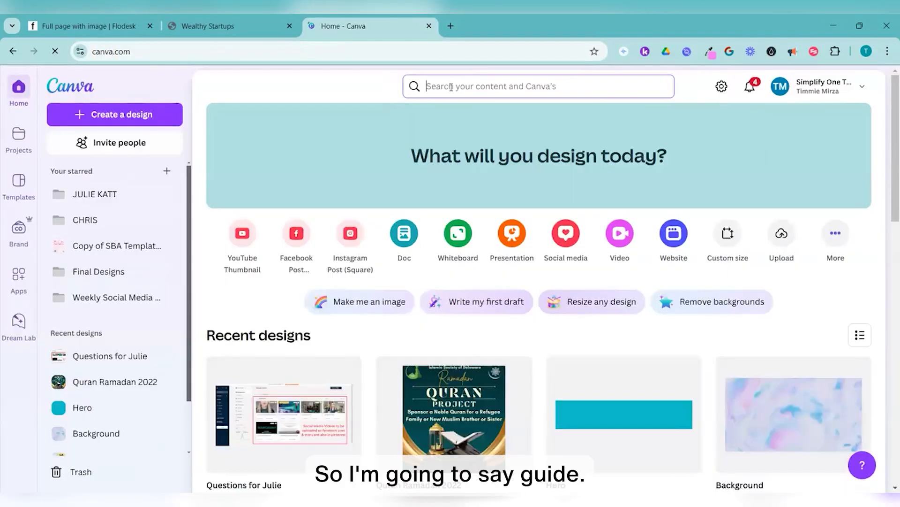
pyautogui.write('guide')
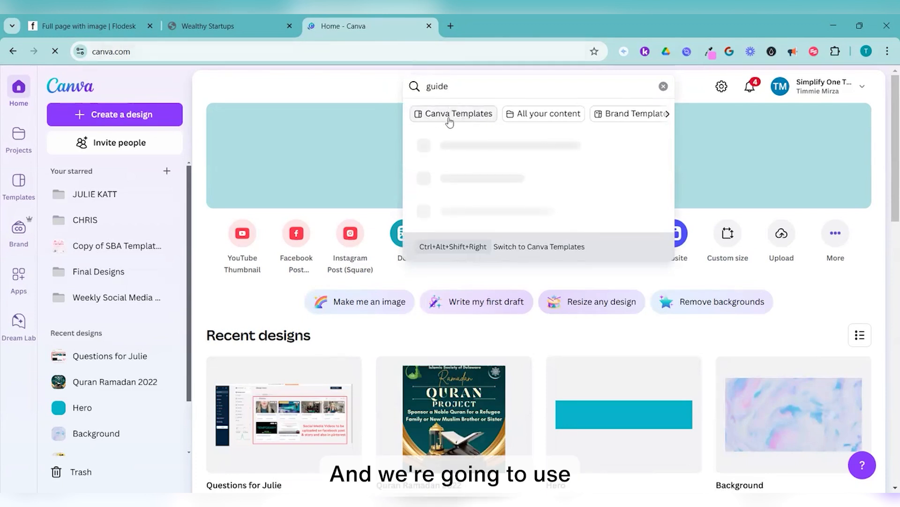
pyautogui.click(428, 87)
pyautogui.write('clarity')
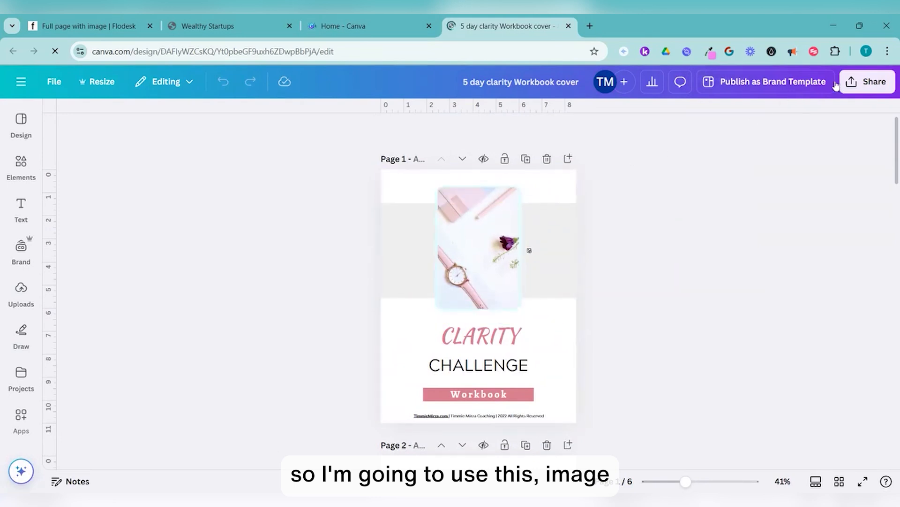
# - Download only page 1 of the workbook cover as a PNG at size 1.75, and switch back to the Flodesk form
pyautogui.click(858, 83)
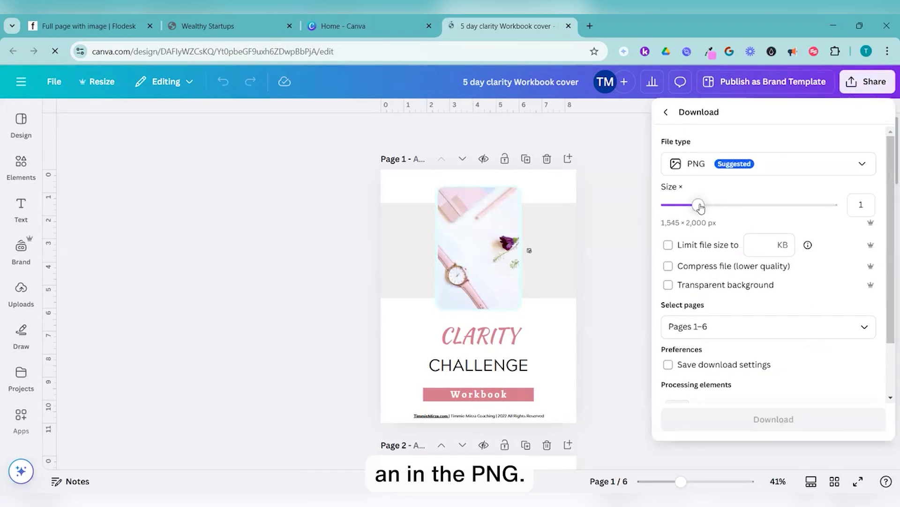
pyautogui.click(863, 332)
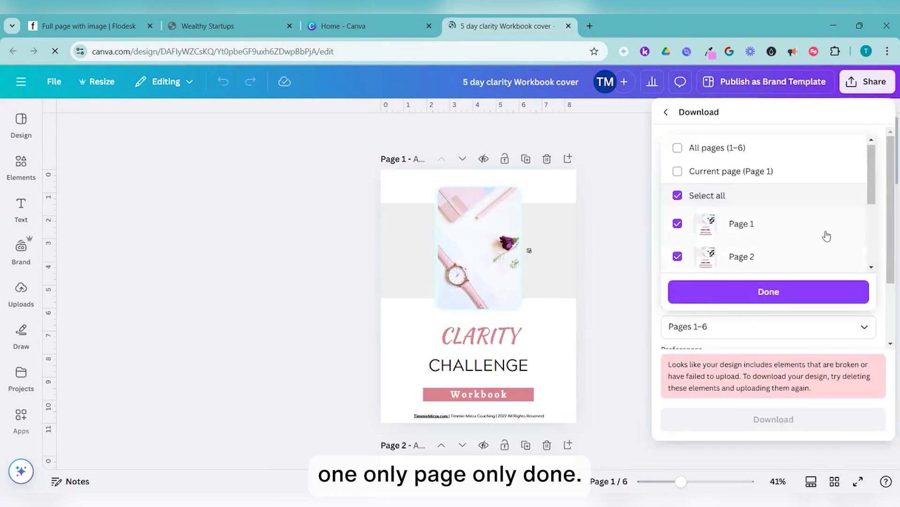
pyautogui.click(711, 173)
pyautogui.click(762, 294)
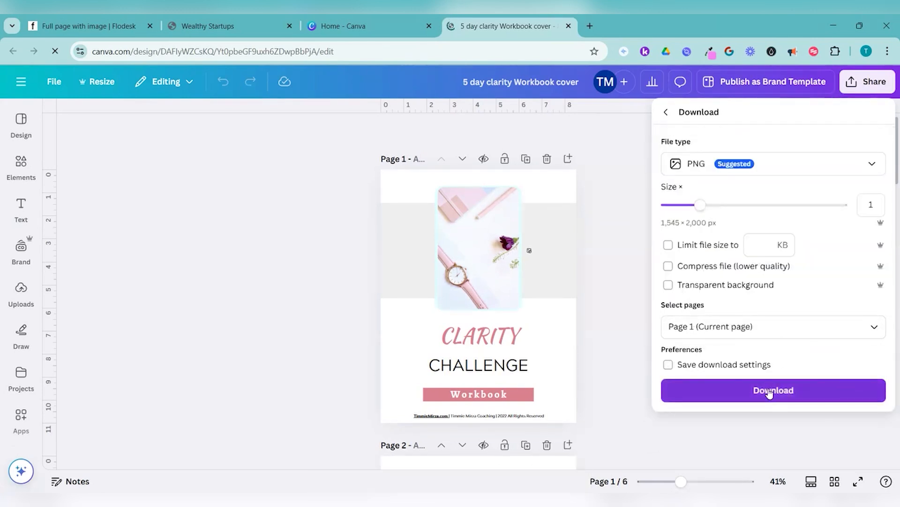
pyautogui.moveTo(701, 205); pyautogui.dragTo(749, 205)
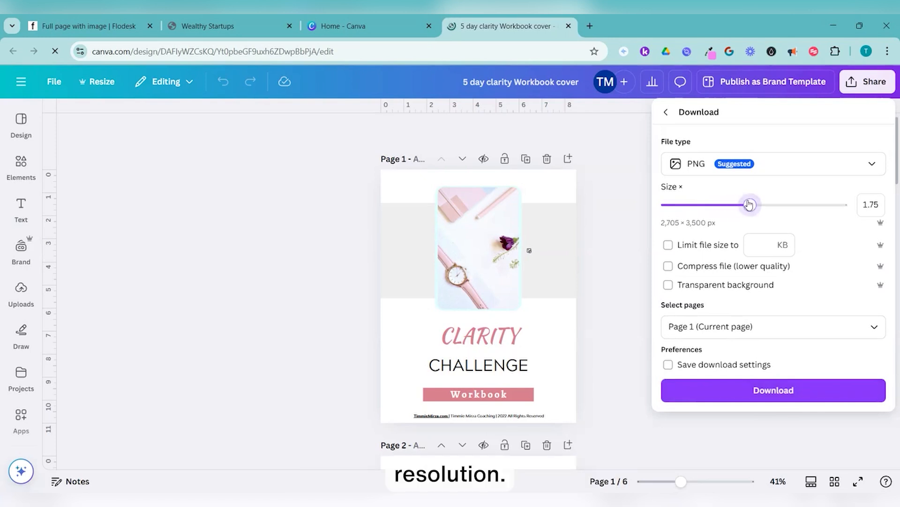
pyautogui.click(776, 389)
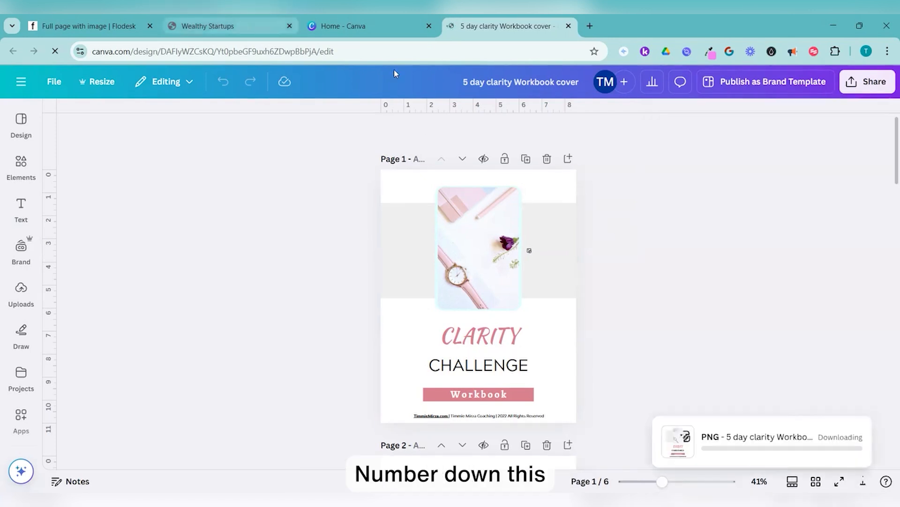
pyautogui.click(84, 26)
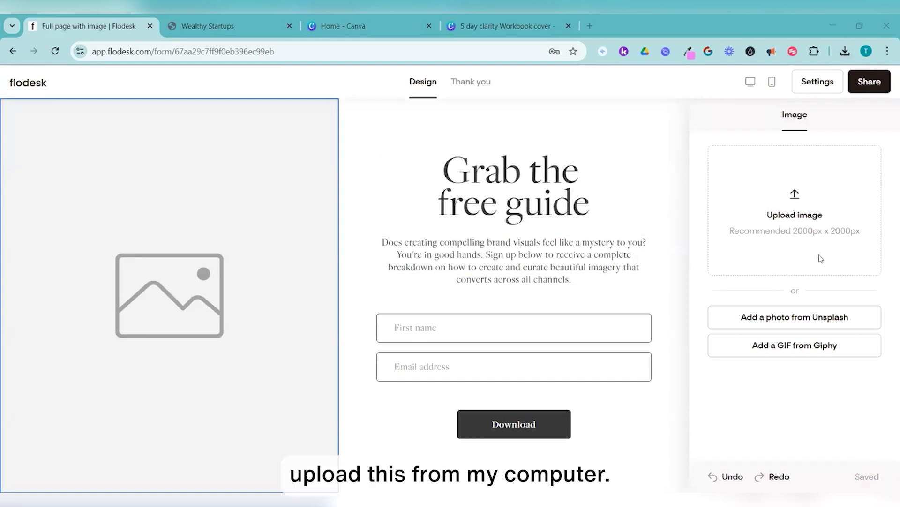
# - Try to upload the "5 day clarity Workbook cover" PNG to the form's image area
pyautogui.click(151, 121)
pyautogui.click(351, 275)
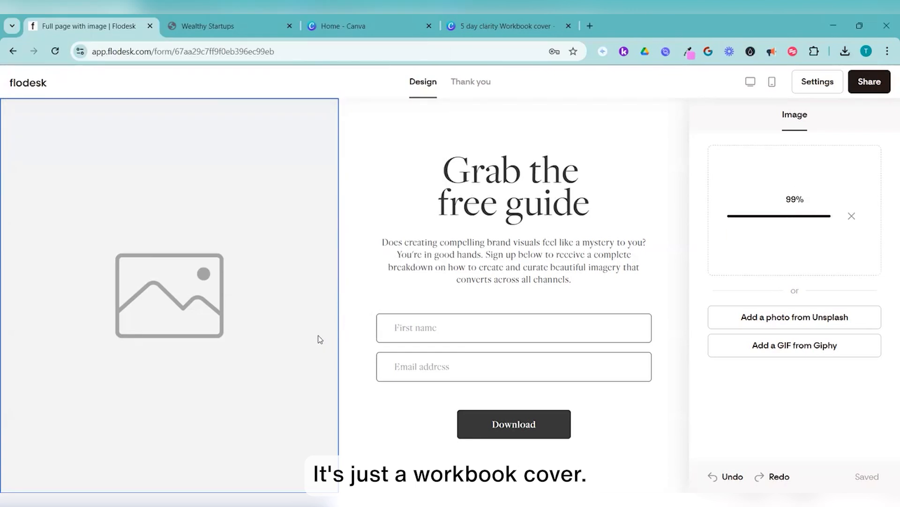
# - Replace the form's heading with "Get crystal clear on your business idea!"
pyautogui.tripleClick(586, 207)
pyautogui.write('Get Cl')
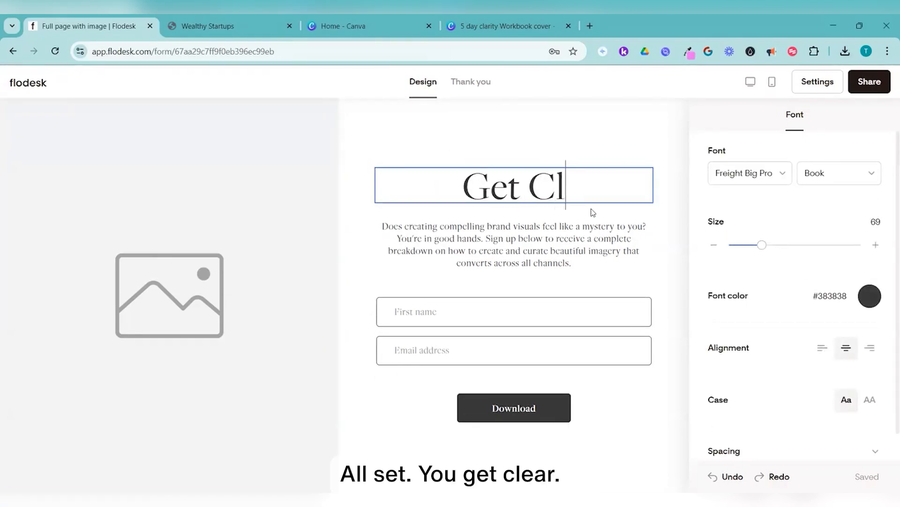
pyautogui.press('BackSpace')
pyautogui.write('r')
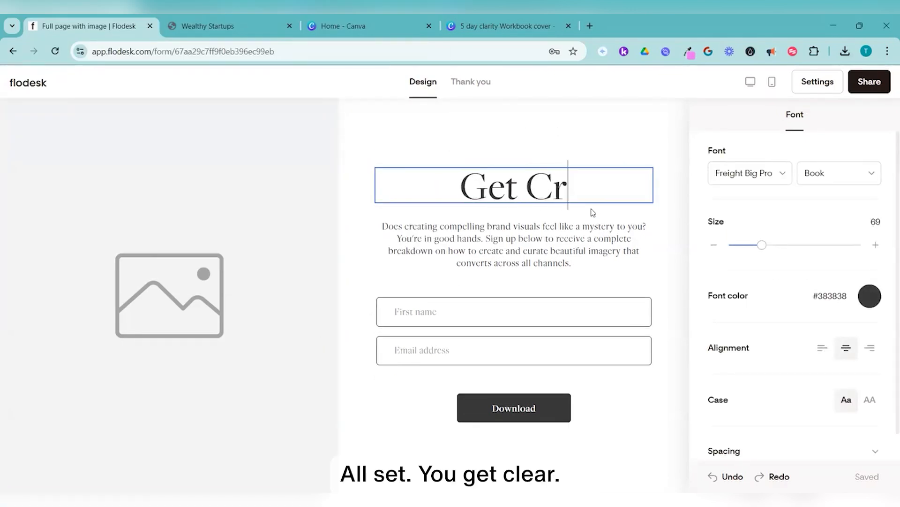
pyautogui.write('ystal Clear on your business idea!')
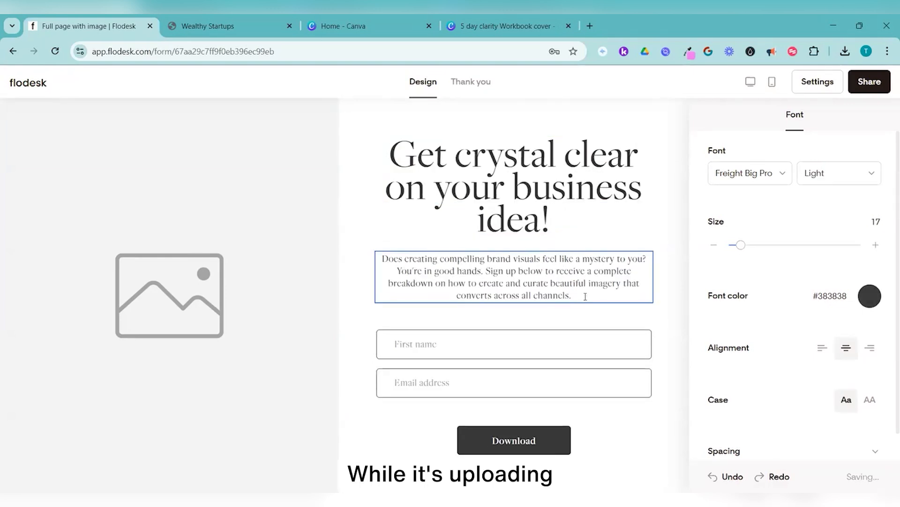
# - Replace the paragraph below the heading with "Grab this free guide and start building your dream business today."
pyautogui.tripleClick(586, 296)
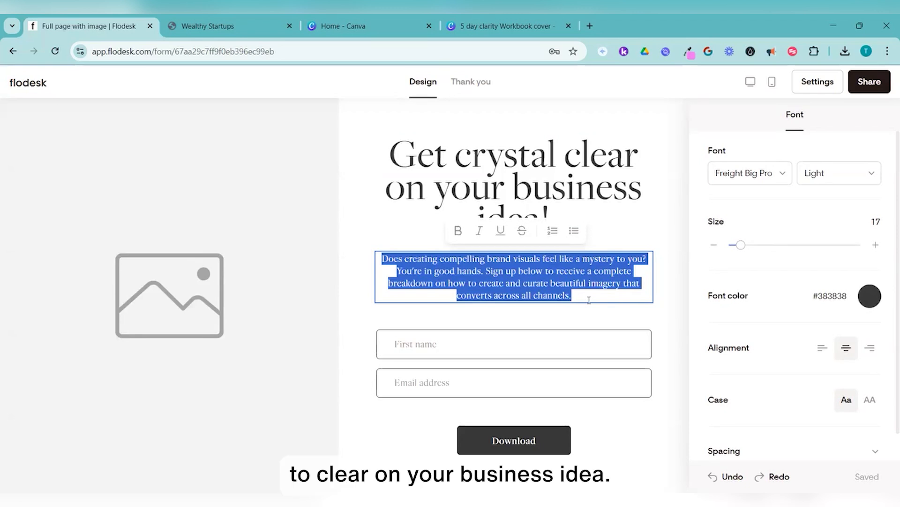
pyautogui.write('Grab this g')
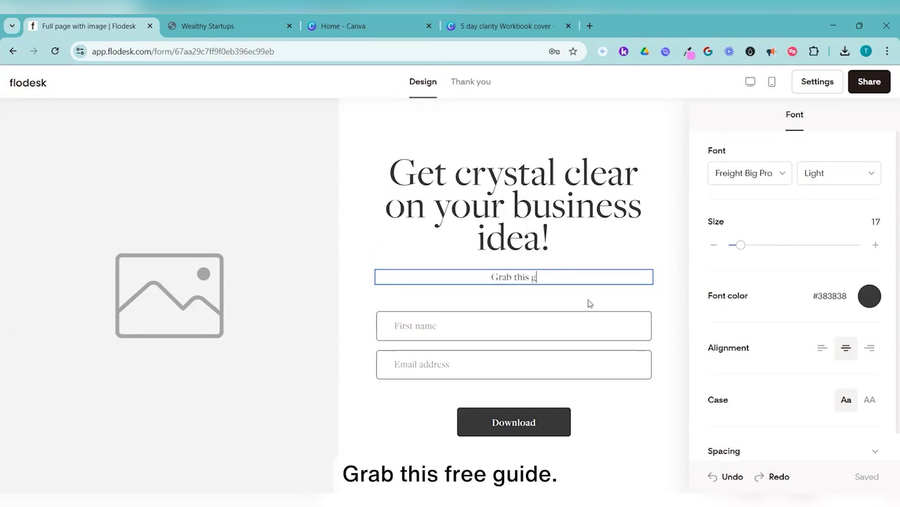
pyautogui.write('ree guide and start building your dream business tod')
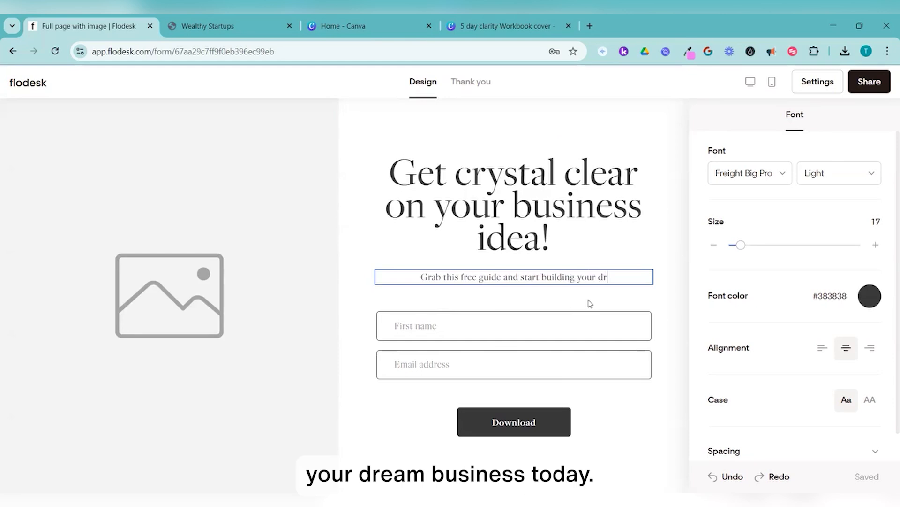
pyautogui.write('ay.')
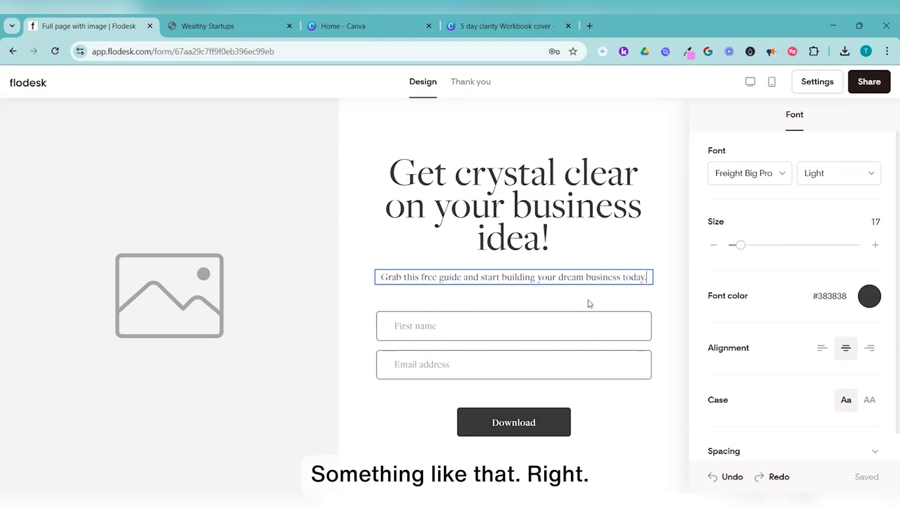
# - Review the heading's font options, and set the font weight of both the description and the heading to Medium
pyautogui.click(484, 222)
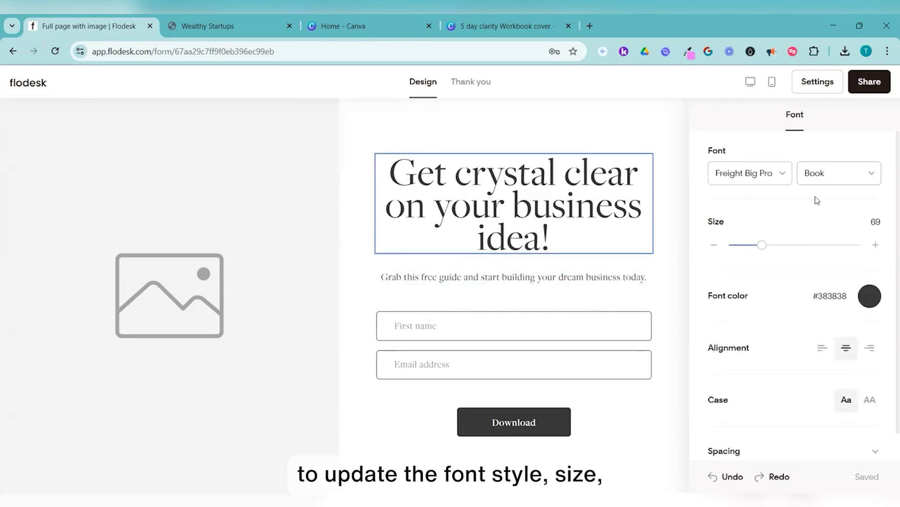
pyautogui.scroll(-1, 787, 361)
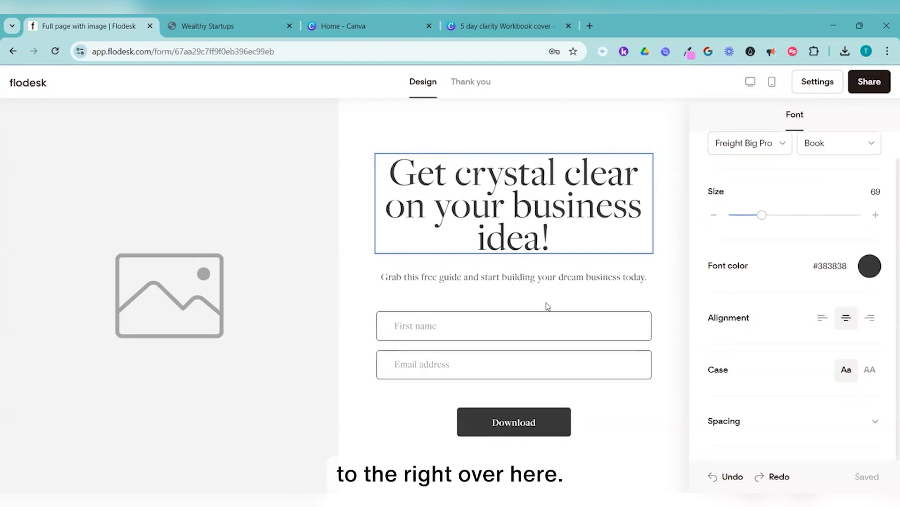
pyautogui.click(549, 277)
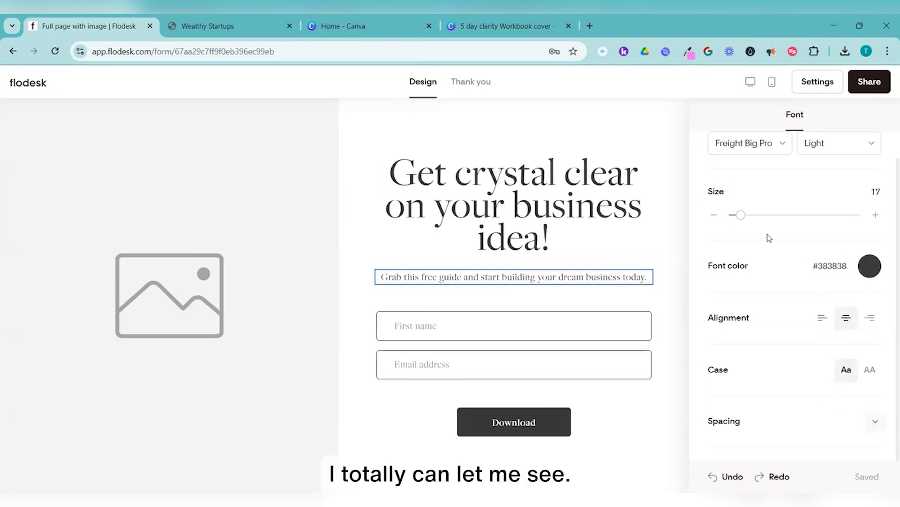
pyautogui.click(863, 145)
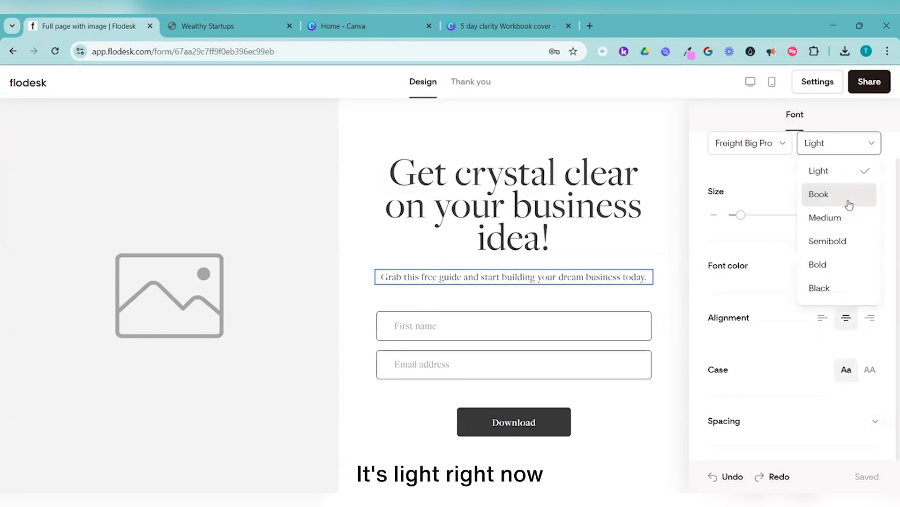
pyautogui.click(843, 224)
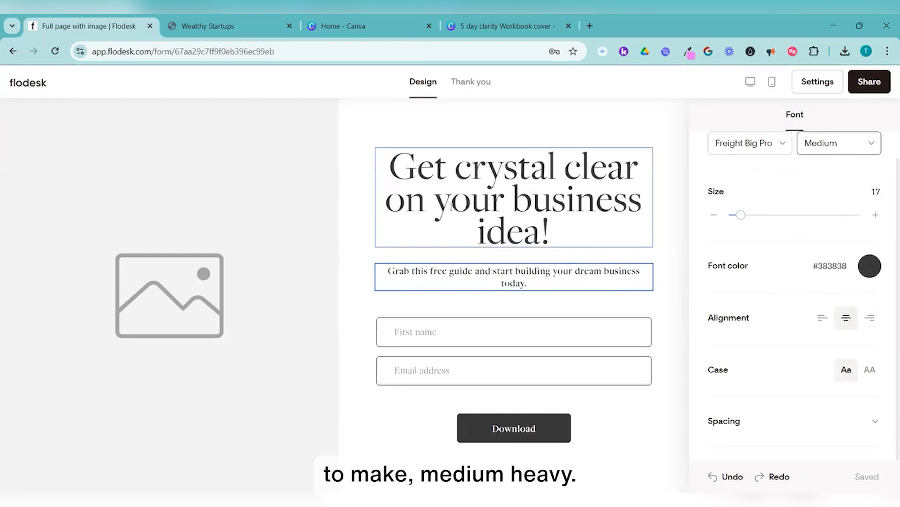
pyautogui.click(514, 197)
pyautogui.click(848, 145)
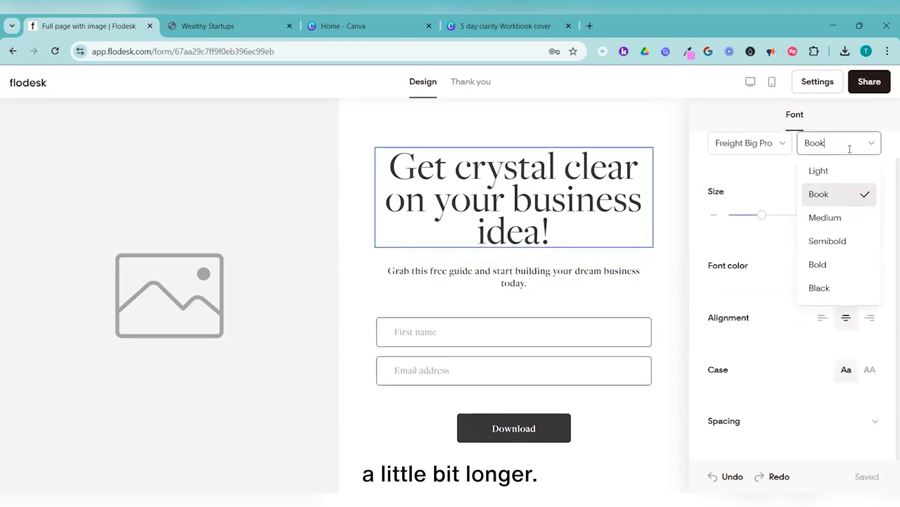
pyautogui.click(846, 226)
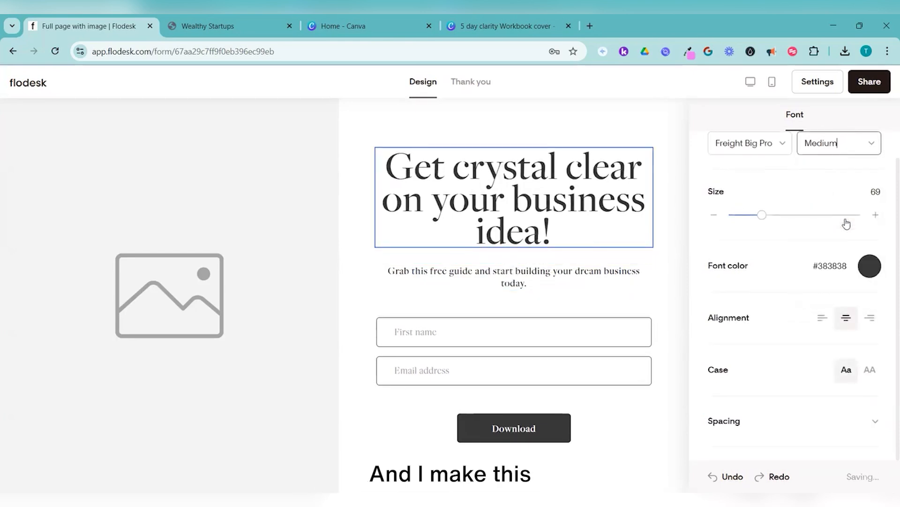
# - Upload the "5 day clarity Workbook cover" PNG from Downloads into the form's image placeholder
pyautogui.click(119, 233)
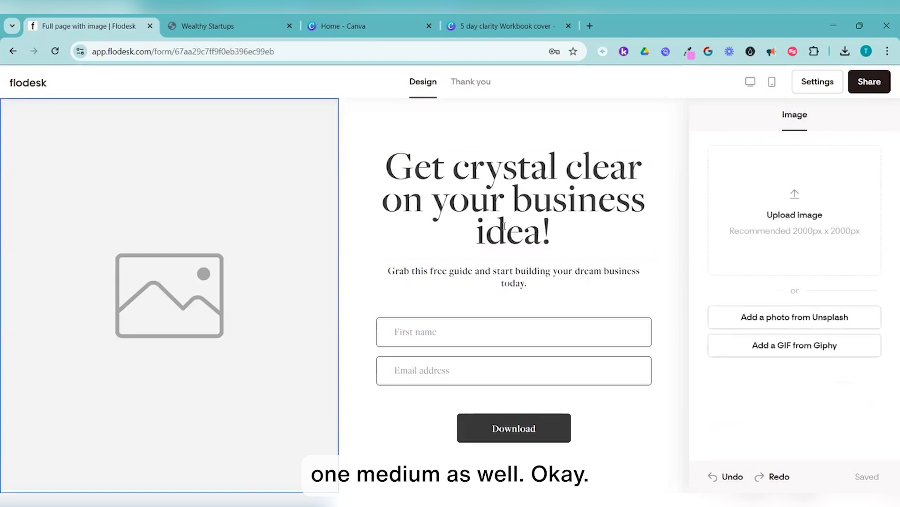
pyautogui.click(801, 213)
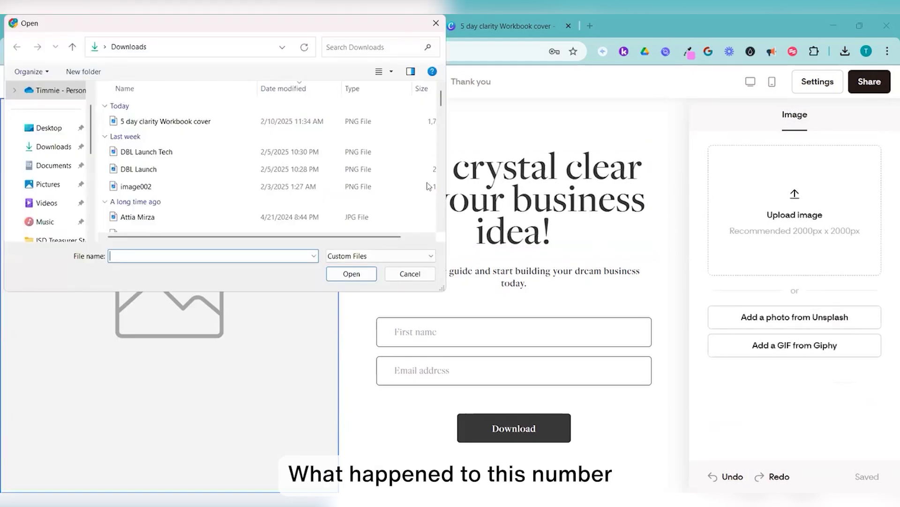
pyautogui.click(138, 123)
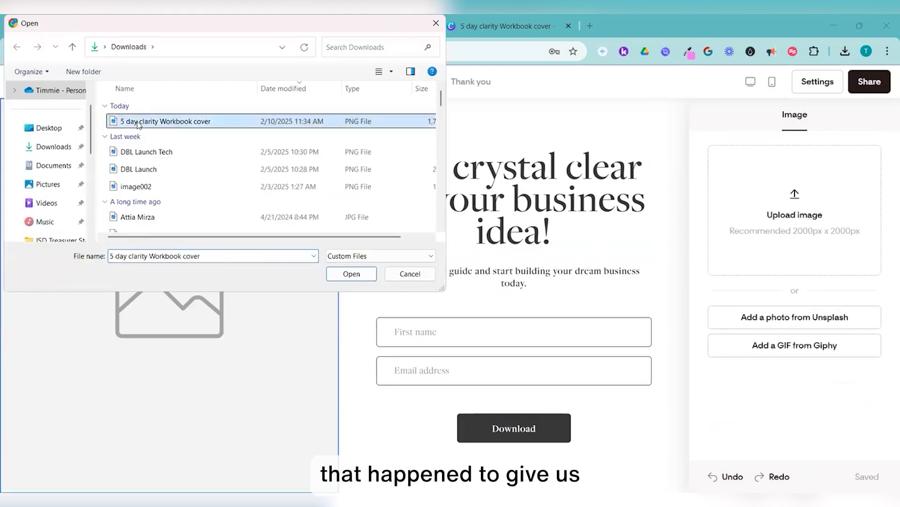
pyautogui.click(352, 274)
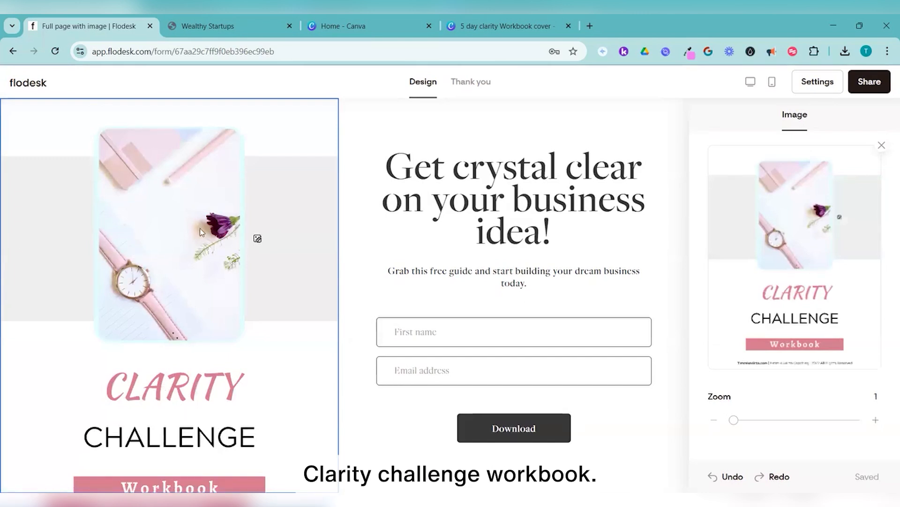
# - Make the form's First name field required
pyautogui.click(426, 342)
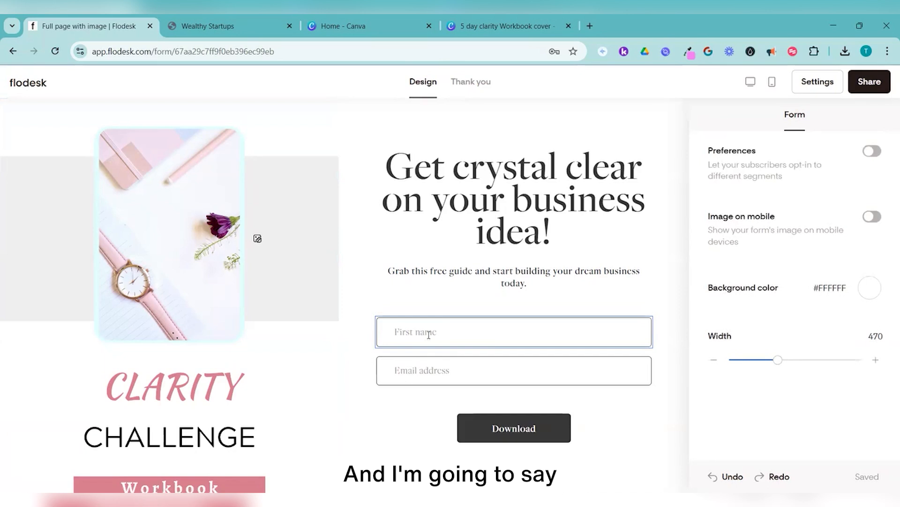
pyautogui.click(429, 334)
pyautogui.click(425, 370)
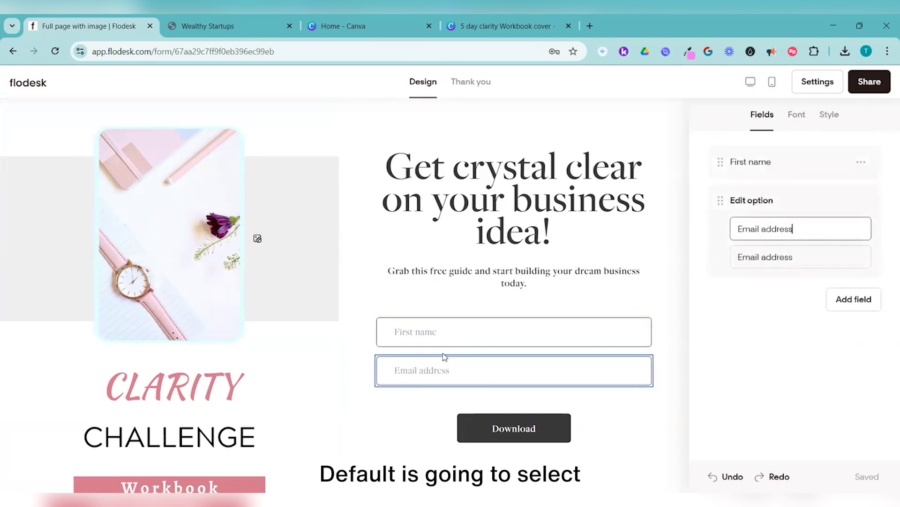
pyautogui.click(804, 163)
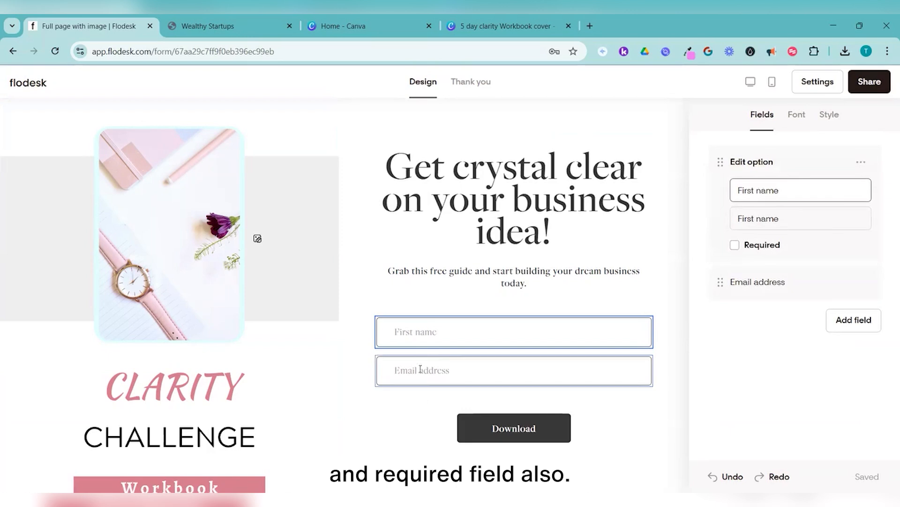
pyautogui.click(735, 245)
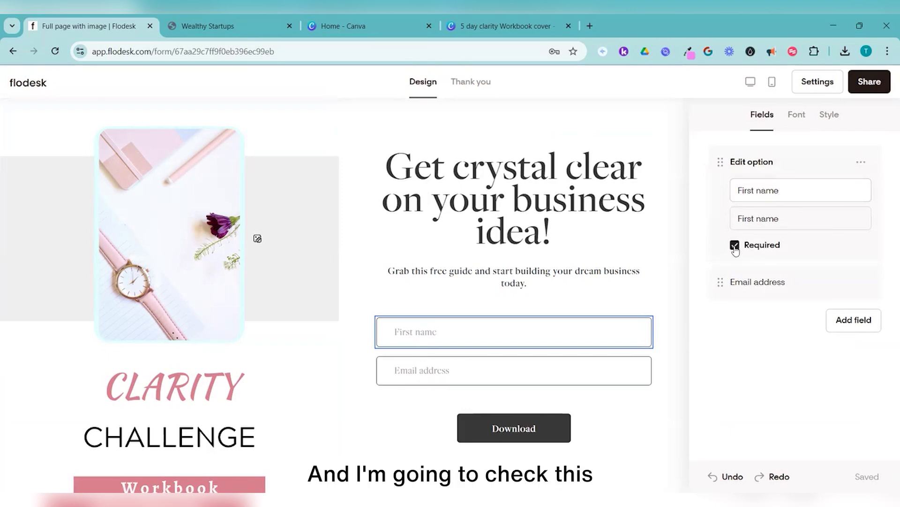
# - Add a required Last name field to the form and place it between First name and Email address
pyautogui.click(517, 366)
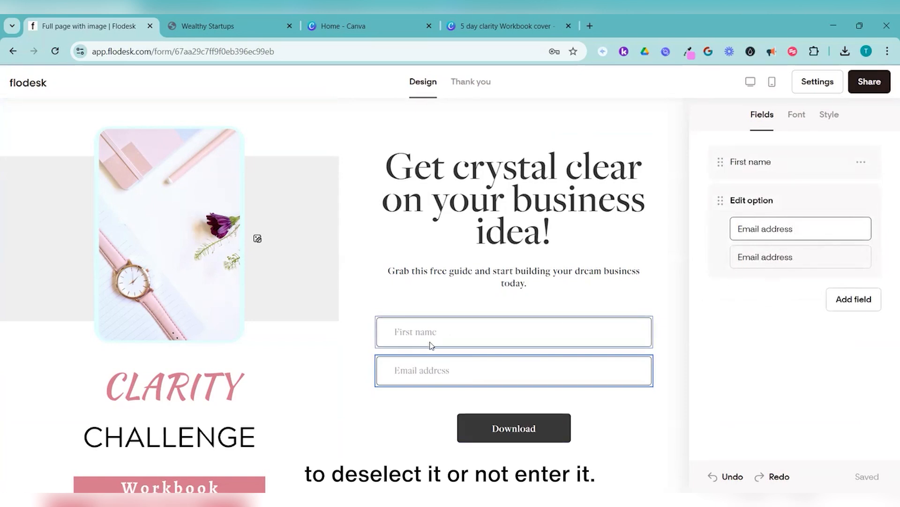
pyautogui.click(836, 301)
pyautogui.click(826, 333)
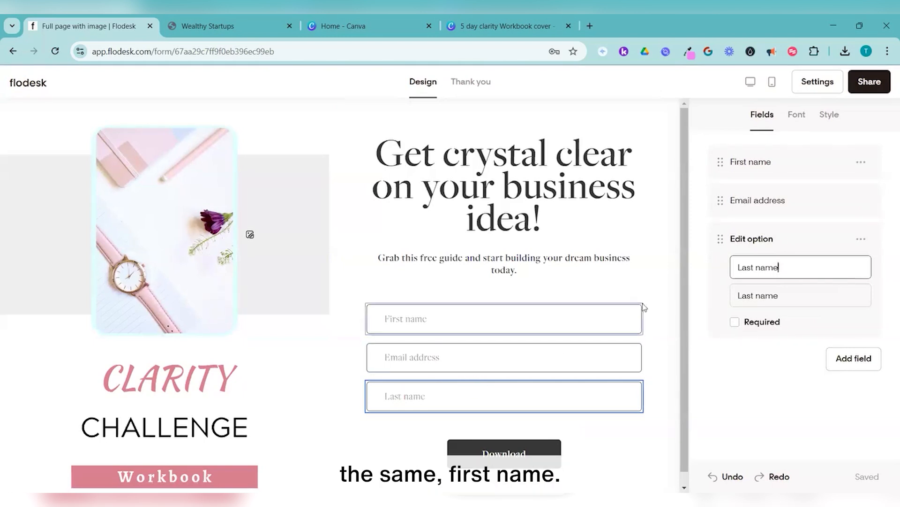
pyautogui.click(735, 322)
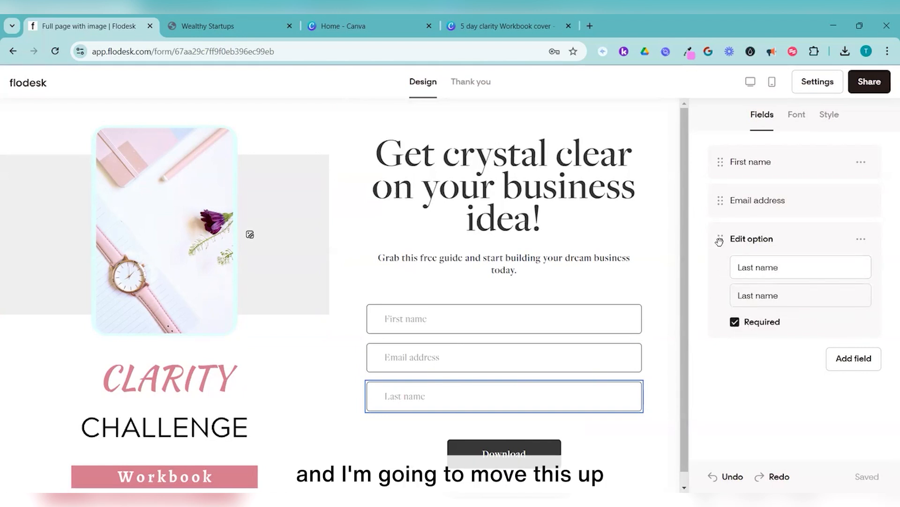
pyautogui.moveTo(720, 239); pyautogui.dragTo(757, 186)
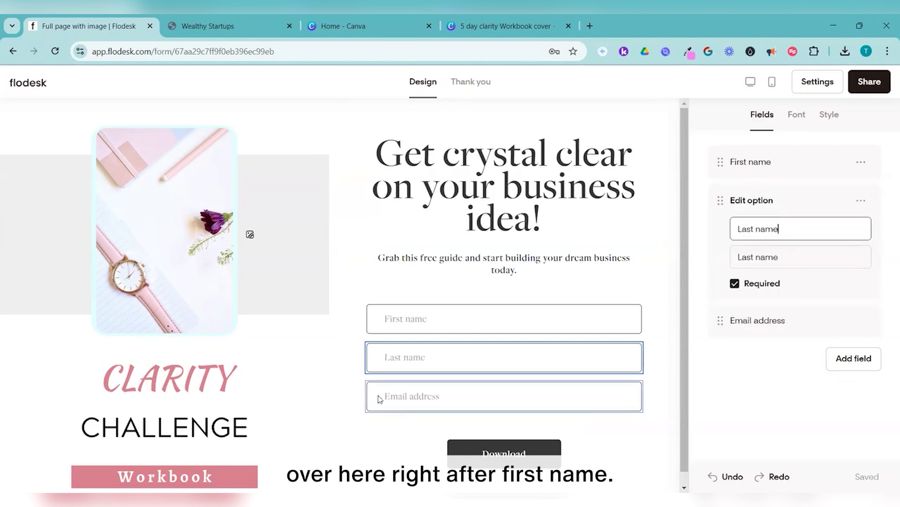
pyautogui.click(437, 400)
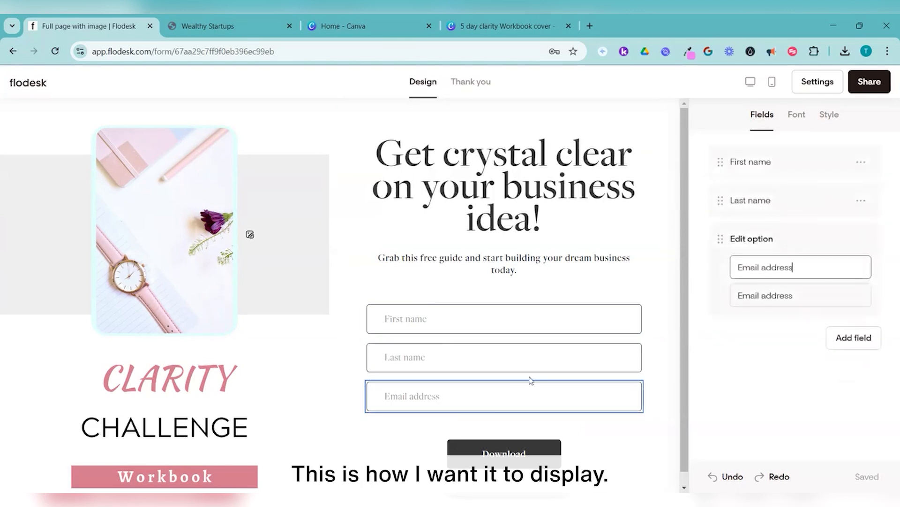
# - Change the Download button's fill color to the muted green #55B794
pyautogui.click(524, 430)
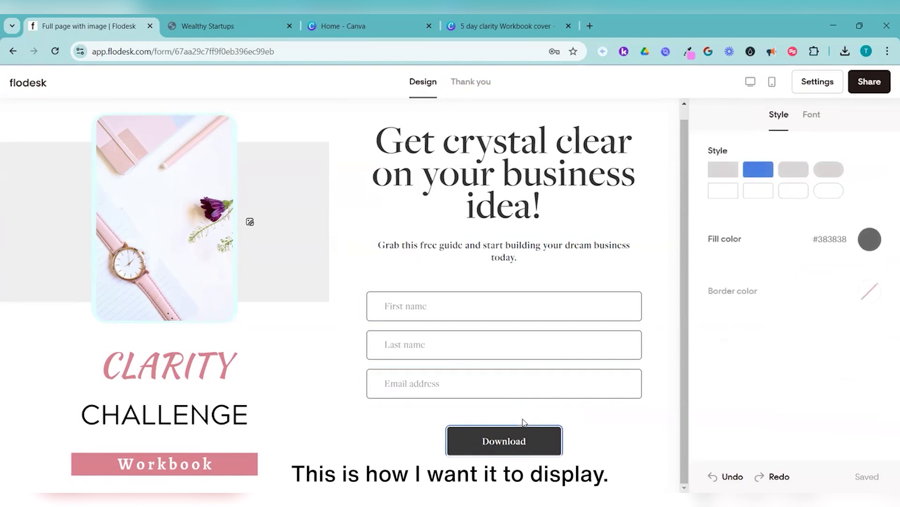
pyautogui.click(870, 240)
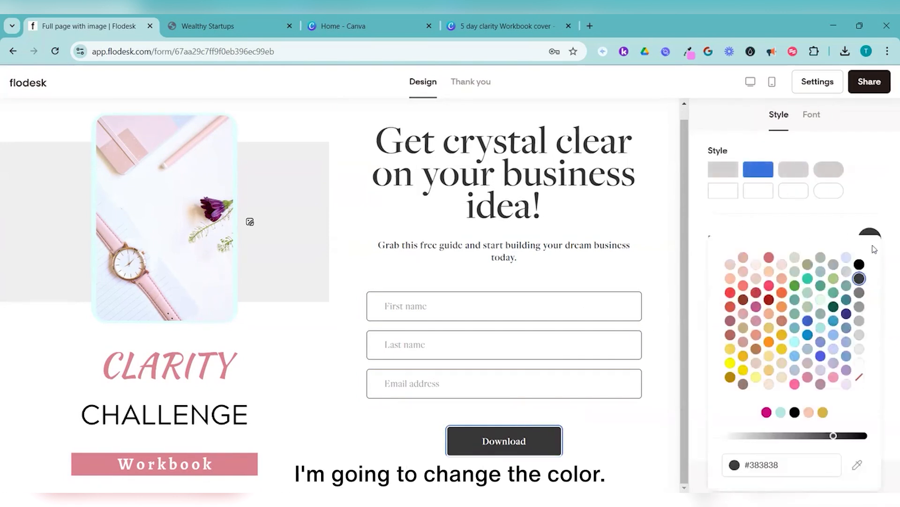
pyautogui.click(808, 279)
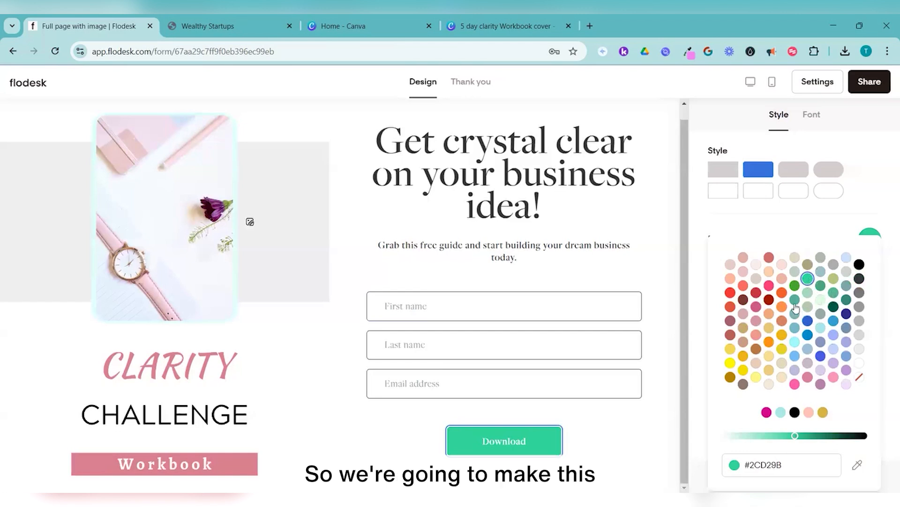
pyautogui.click(833, 292)
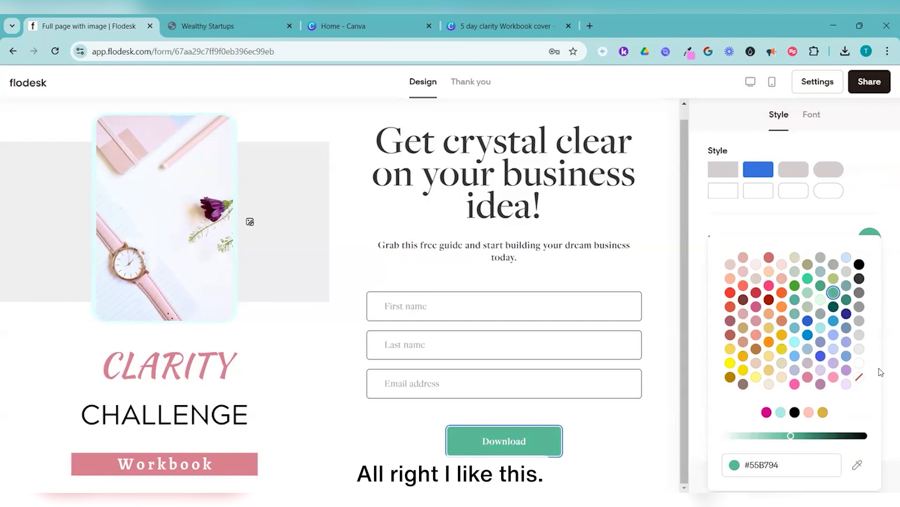
pyautogui.click(785, 217)
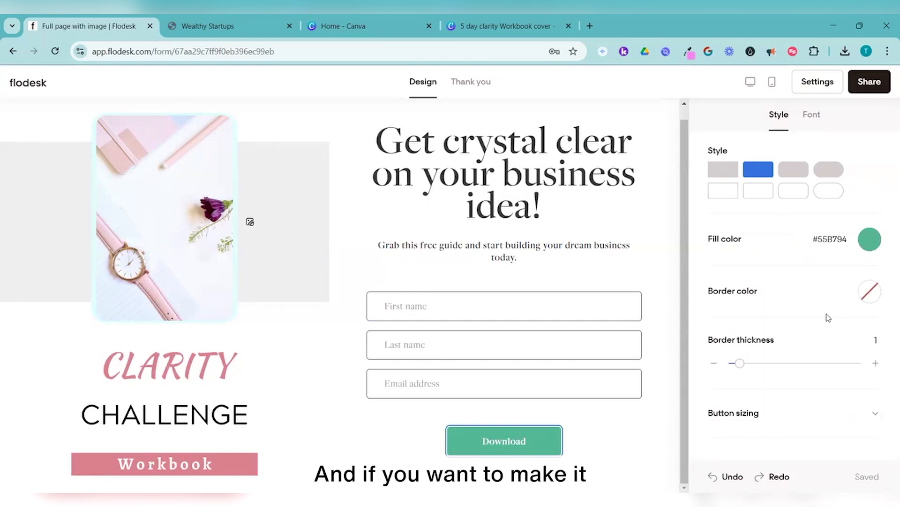
# - Set the Download button's text to Bold with a font size of 20
pyautogui.click(811, 116)
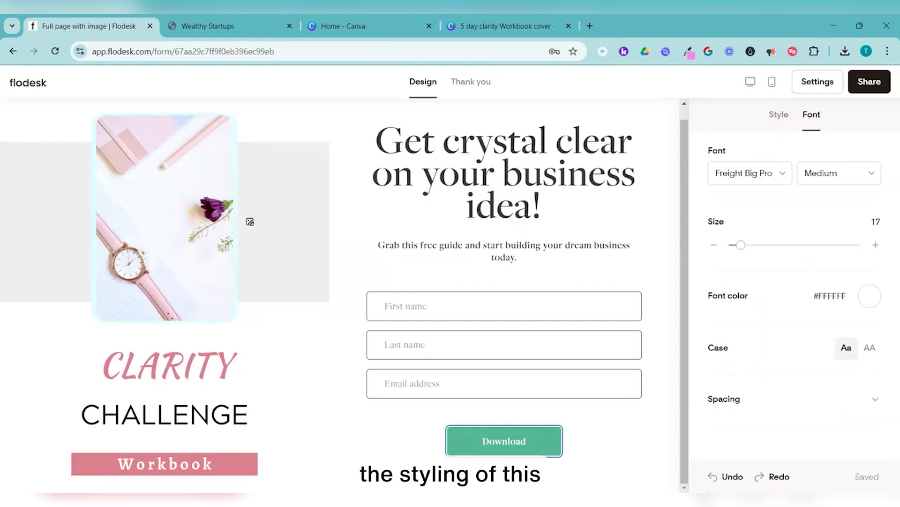
pyautogui.click(839, 174)
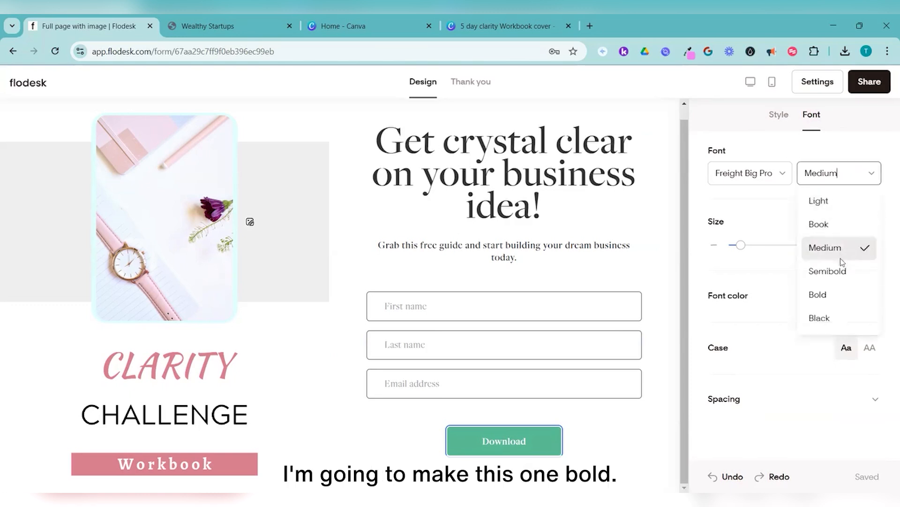
pyautogui.click(841, 293)
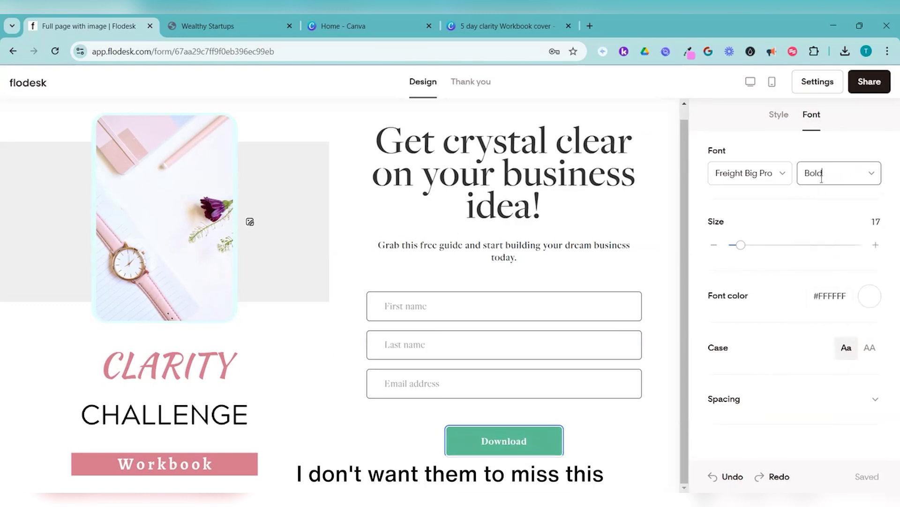
pyautogui.click(875, 245)
pyautogui.click(875, 244)
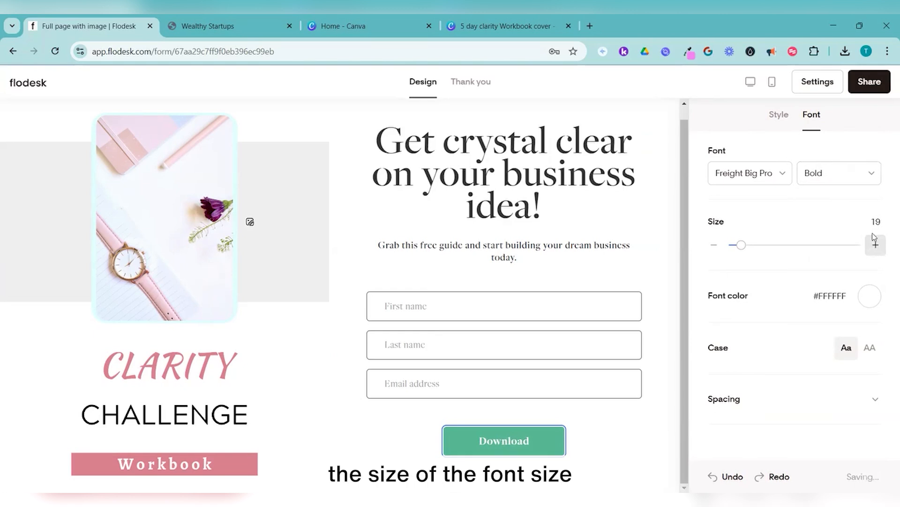
pyautogui.click(875, 244)
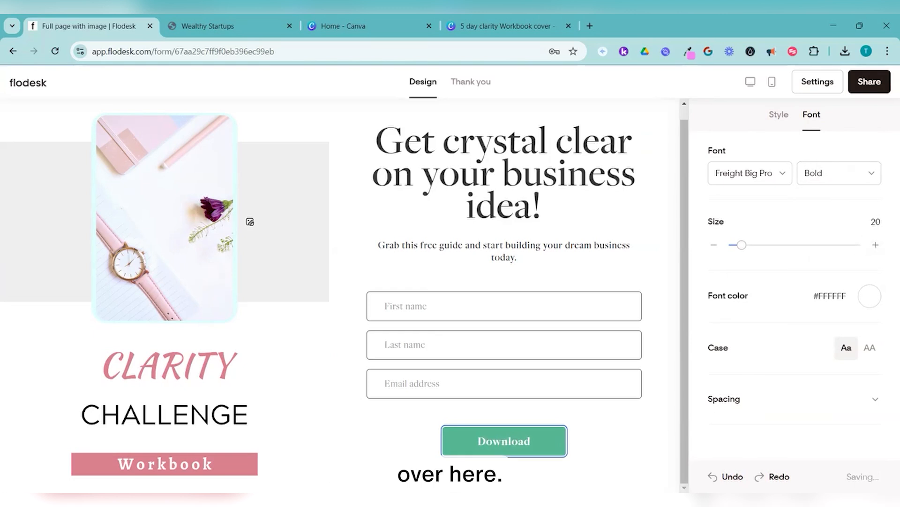
pyautogui.click(558, 412)
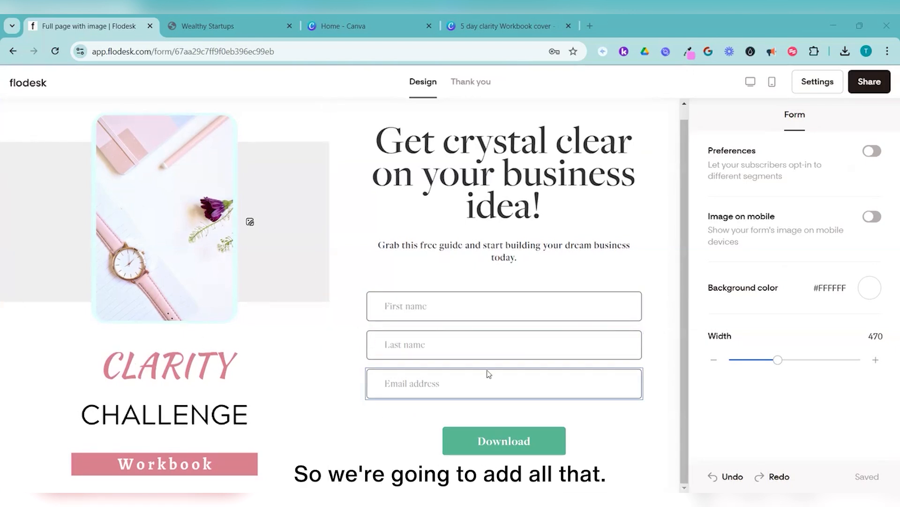
pyautogui.scroll(1, 486, 374)
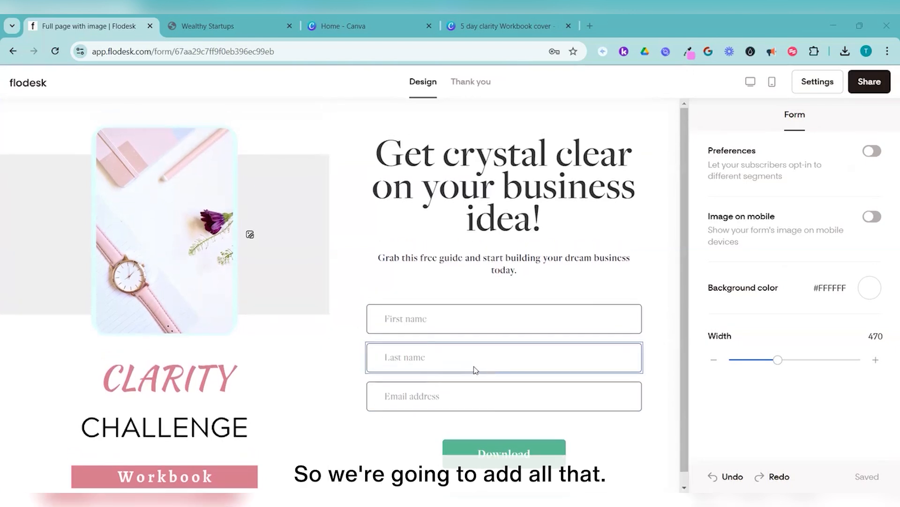
# - Check the desktop and mobile previews, and enable the form's image on mobile devices
pyautogui.click(751, 83)
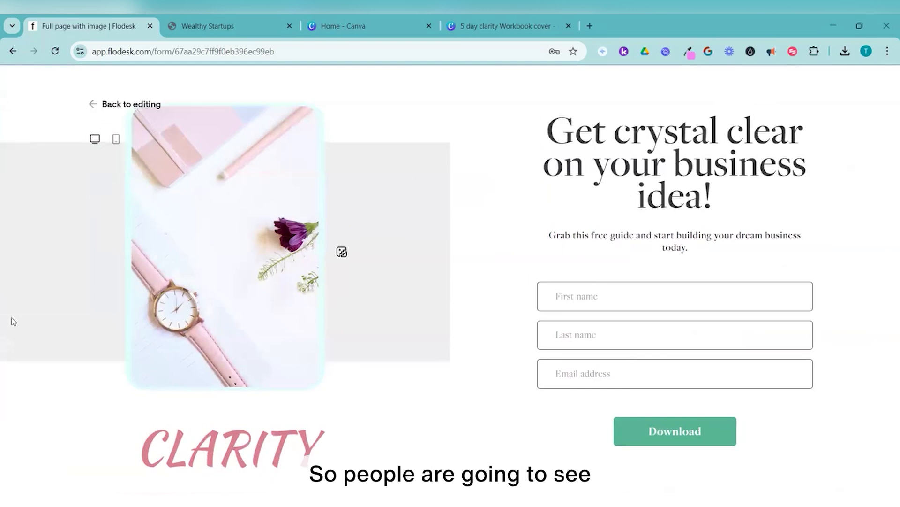
pyautogui.click(116, 139)
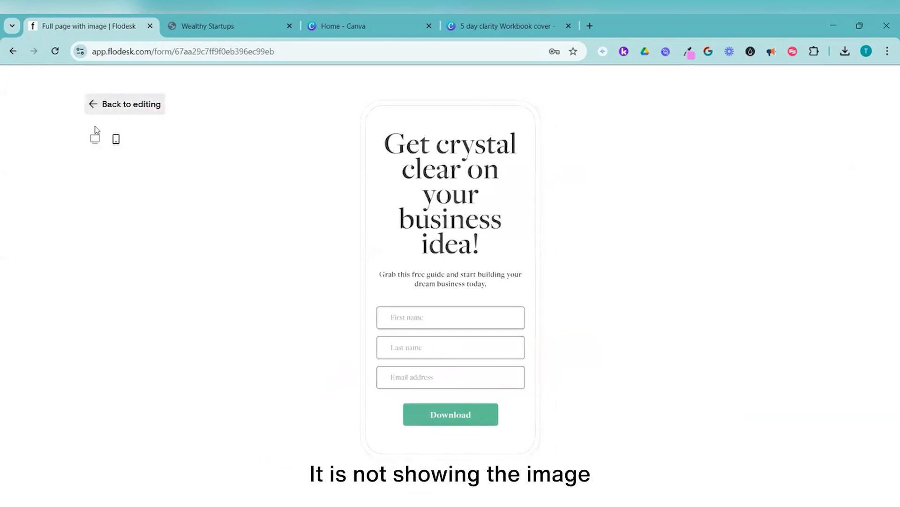
pyautogui.click(94, 104)
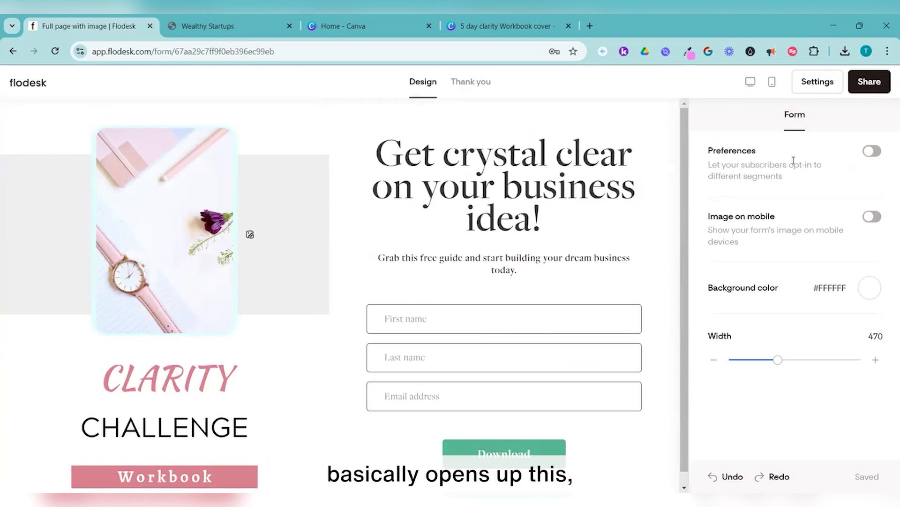
pyautogui.click(872, 218)
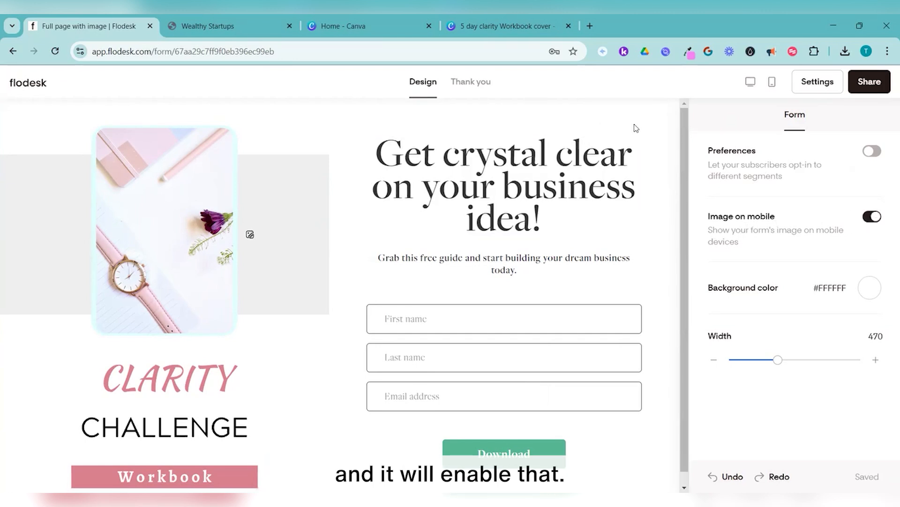
pyautogui.click(768, 88)
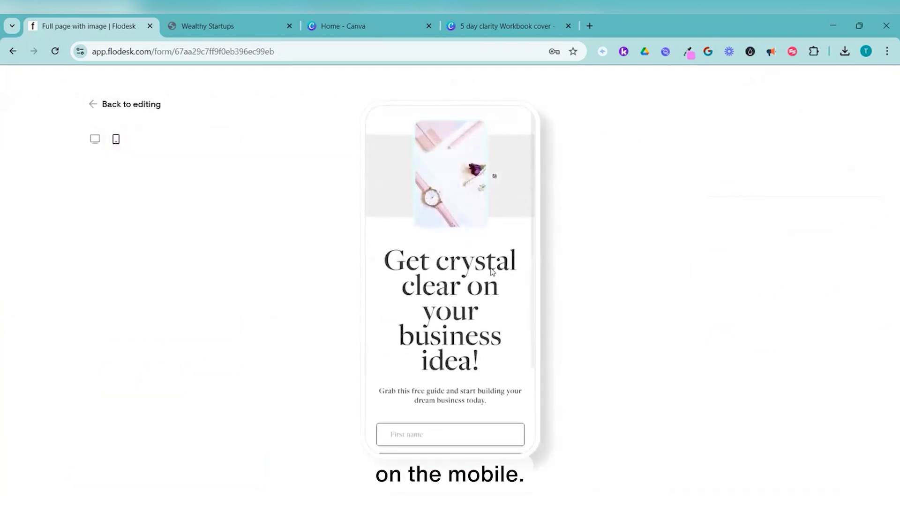
pyautogui.scroll(-3, 493, 272)
pyautogui.scroll(3, 493, 272)
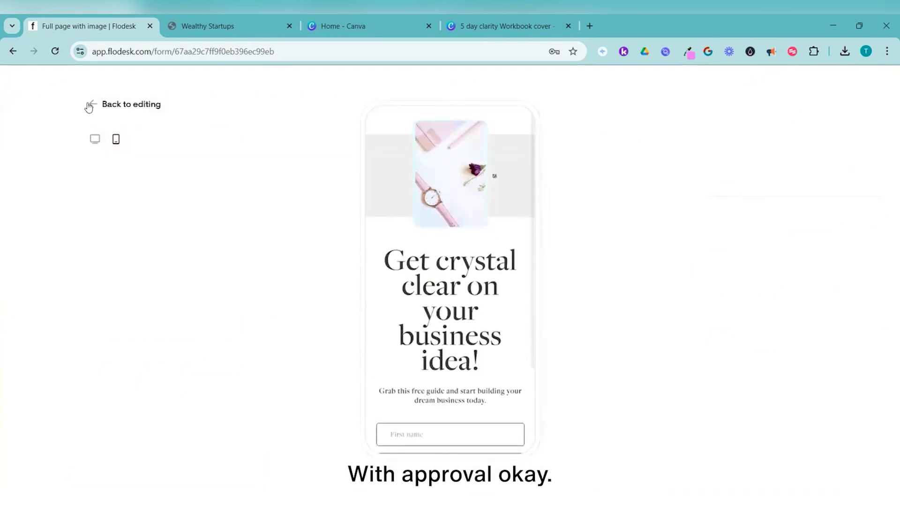
pyautogui.click(89, 104)
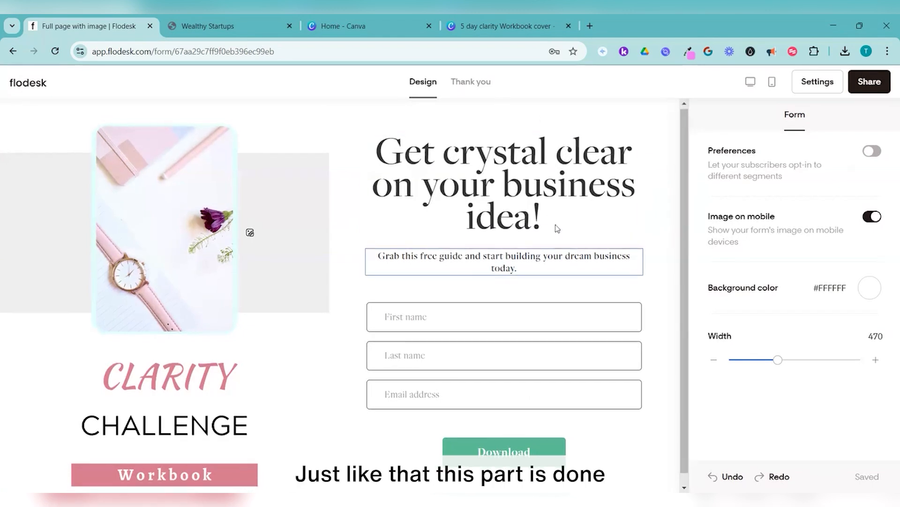
# - Replace the thank-you message with the custom text "So glad you grabbed the clarity guide ... let the magic unfold ..."
pyautogui.click(457, 84)
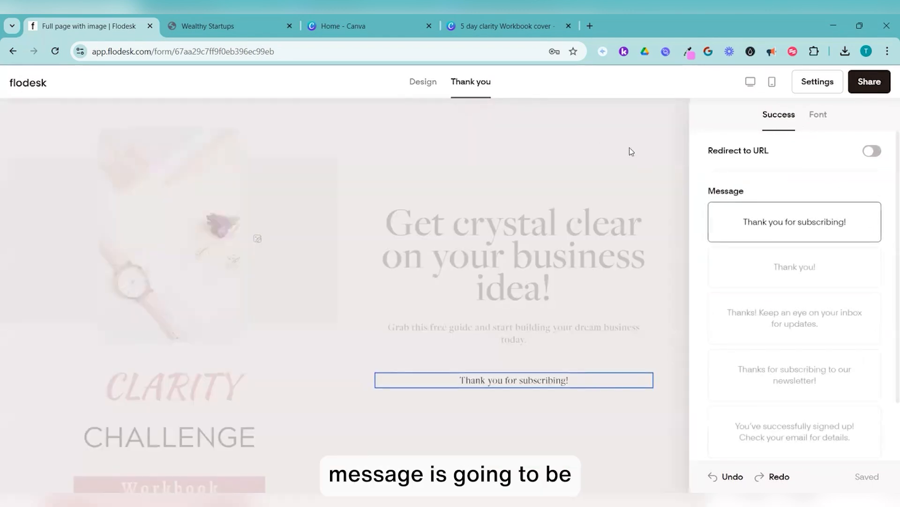
pyautogui.scroll(-2, 790, 336)
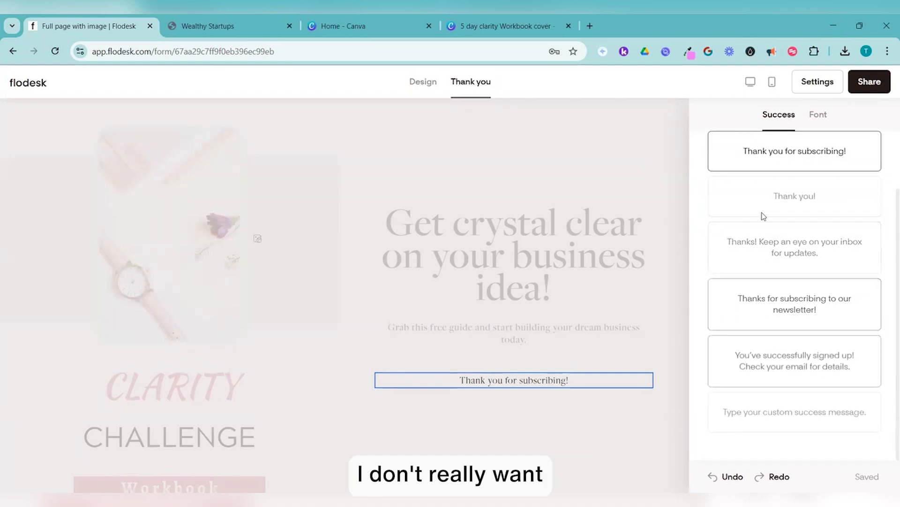
pyautogui.click(733, 421)
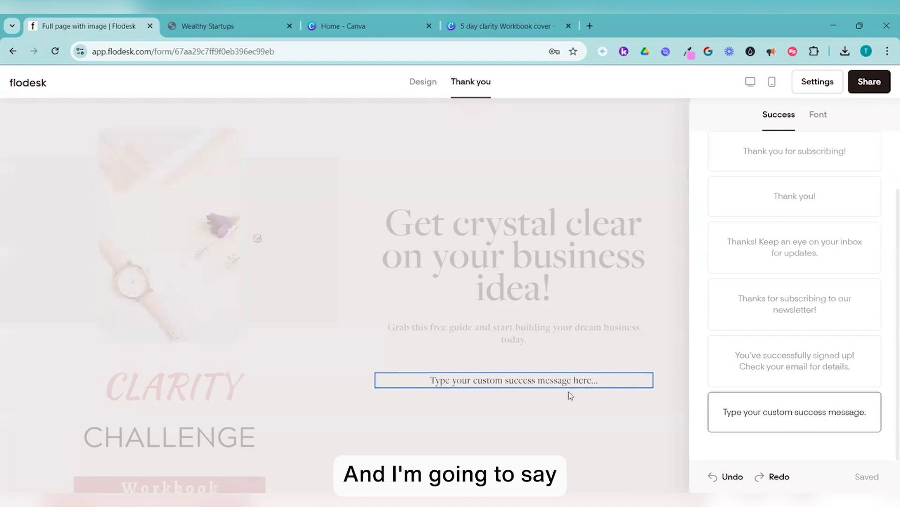
pyautogui.click(432, 379)
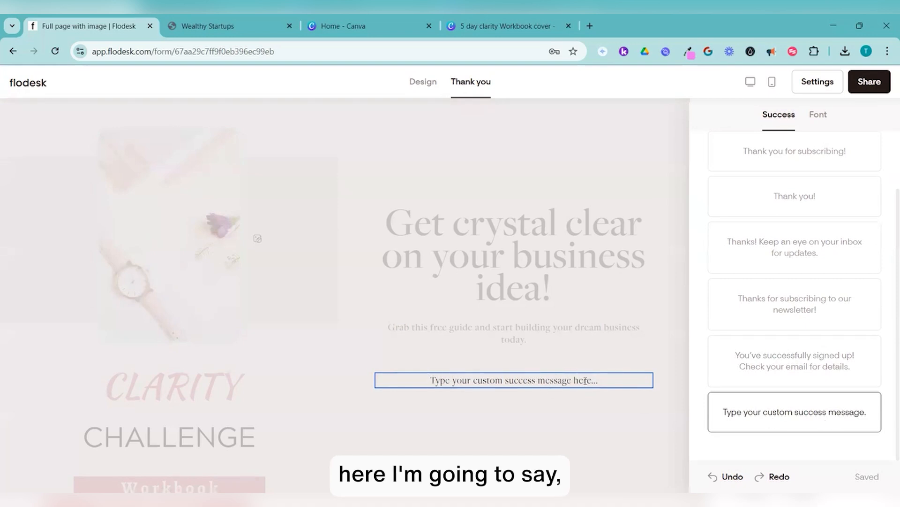
pyautogui.tripleClick(610, 382)
pyautogui.write('So')
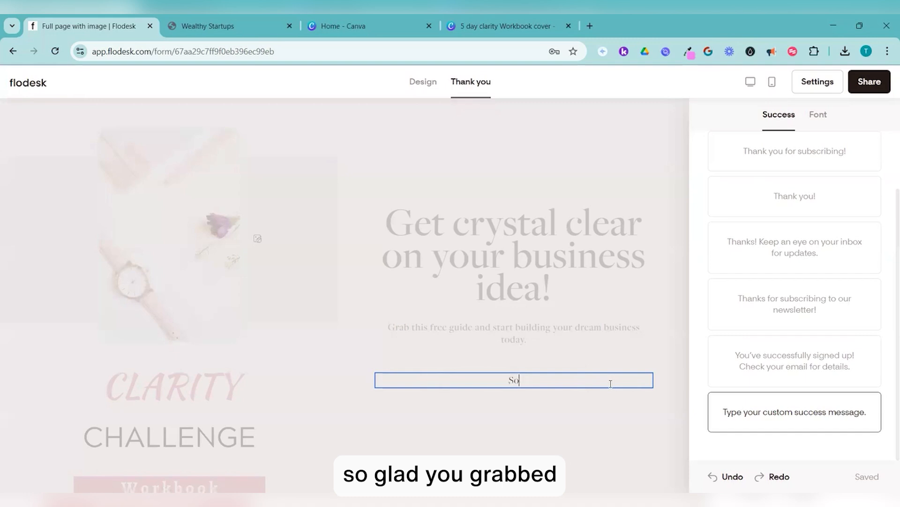
pyautogui.write(' glad you grabbed the clarit')
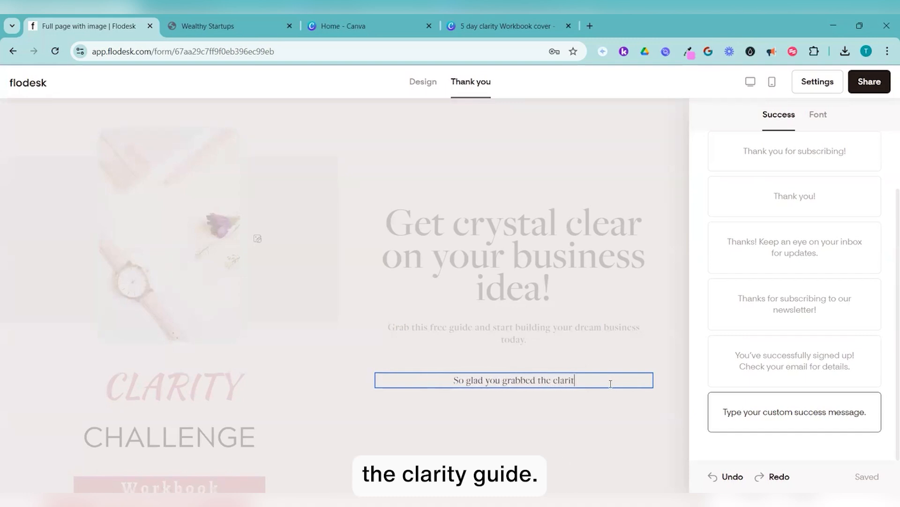
pyautogui.write('y guide ... let the m')
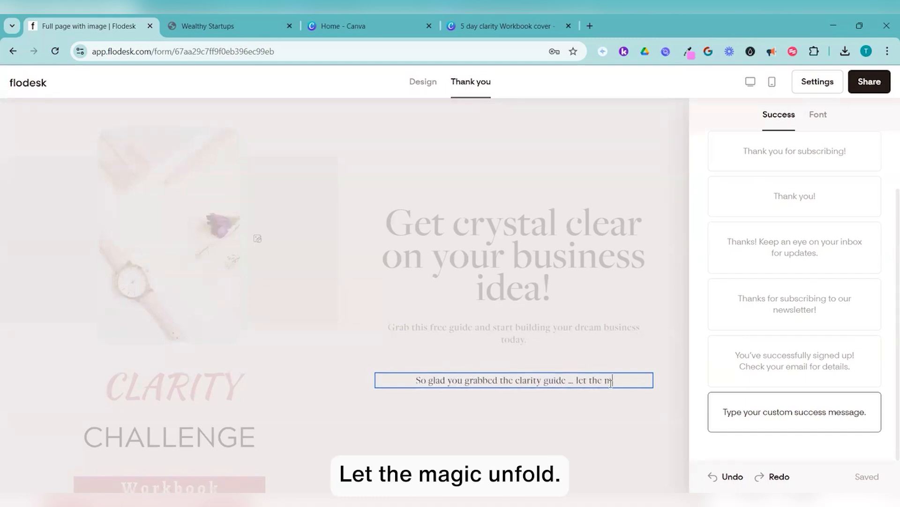
pyautogui.write('agic unfold')
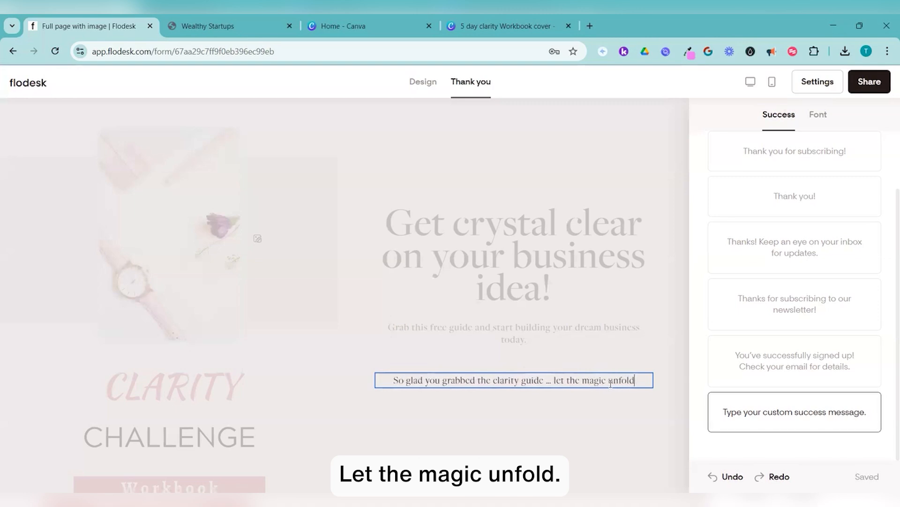
pyautogui.write(' ...')
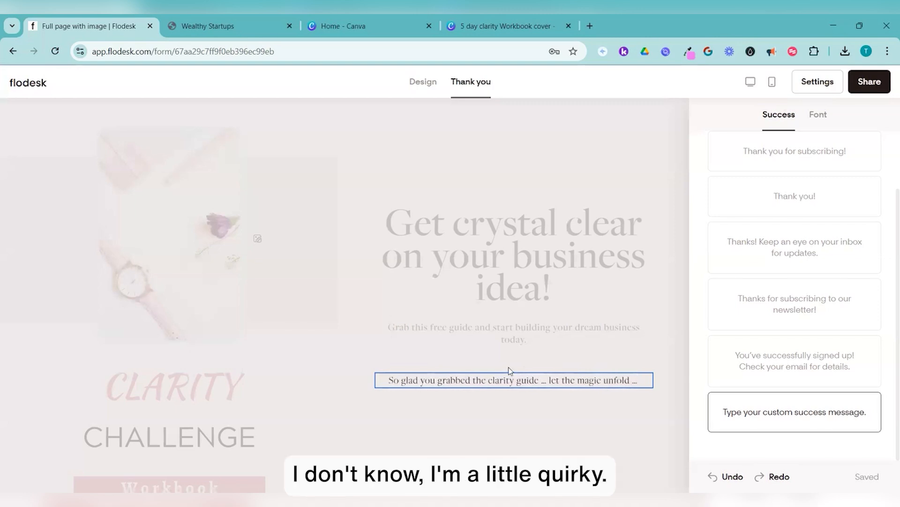
# - Set the thank-you message's font weight to Medium and its size to 17
pyautogui.click(818, 115)
pyautogui.click(877, 215)
pyautogui.click(878, 216)
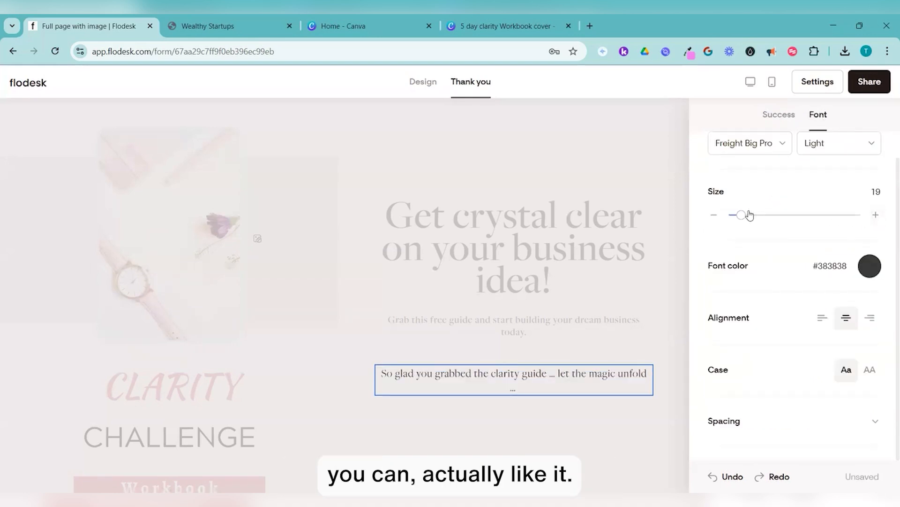
pyautogui.click(714, 215)
pyautogui.click(839, 144)
pyautogui.click(840, 216)
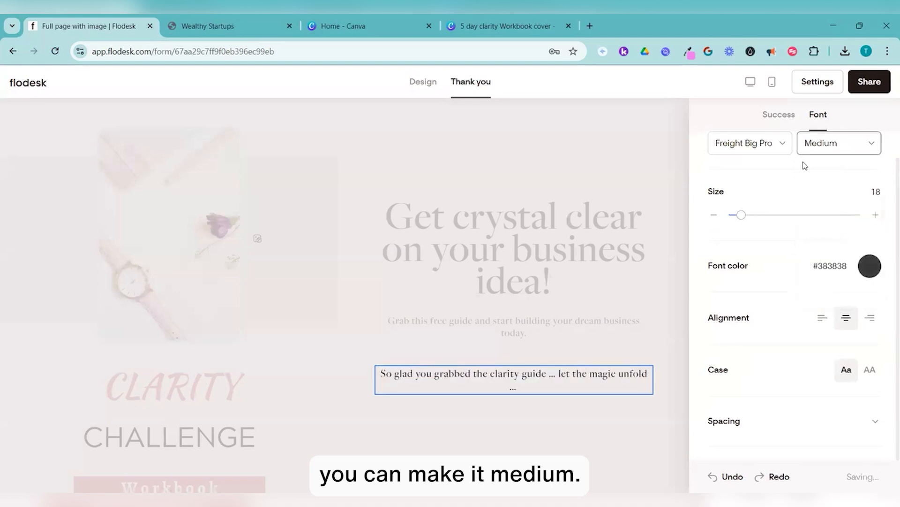
pyautogui.click(714, 215)
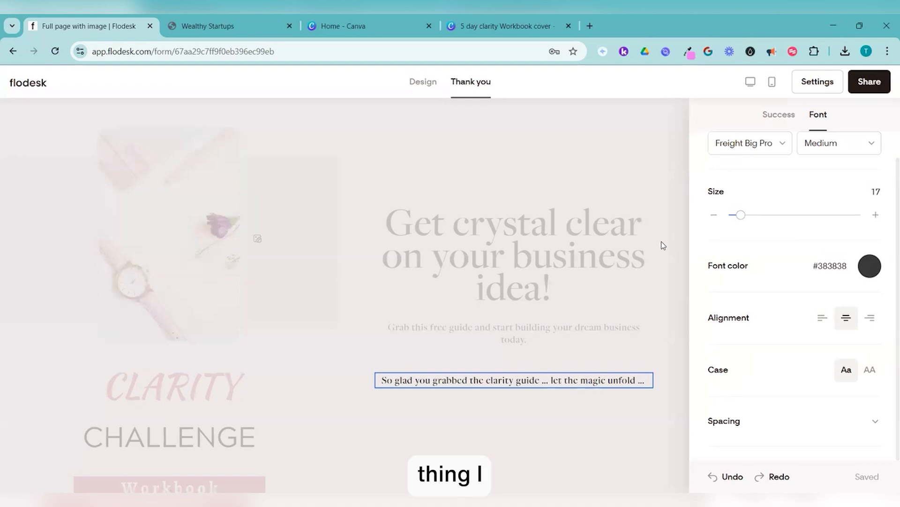
# - Enable Redirect to URL for the form's thank-you stage
pyautogui.click(613, 375)
pyautogui.click(779, 114)
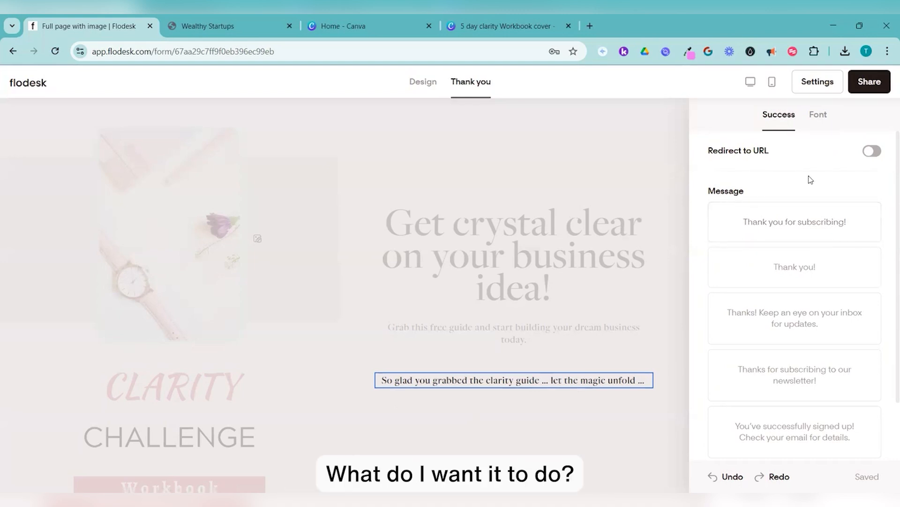
pyautogui.click(876, 154)
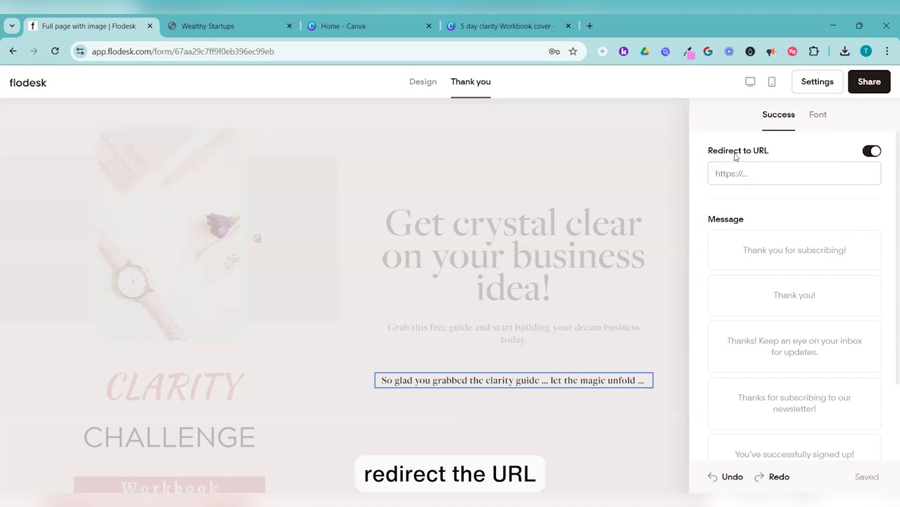
pyautogui.click(725, 175)
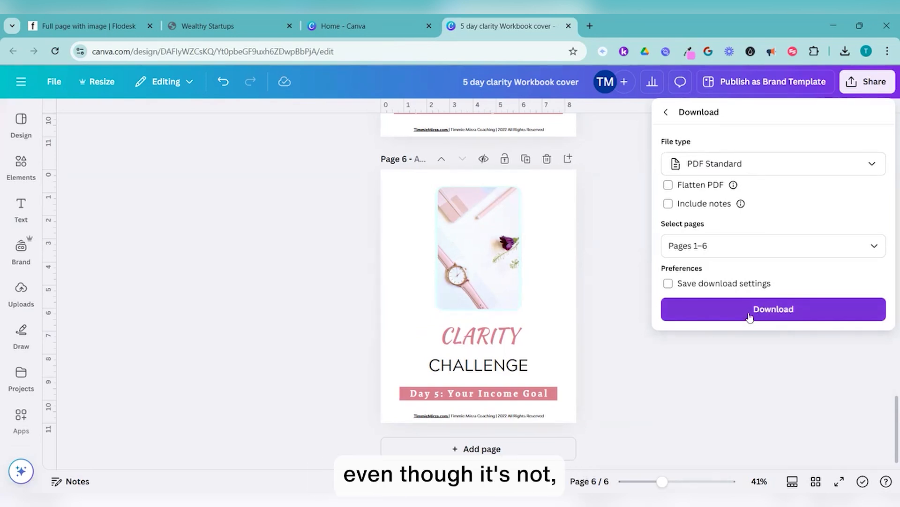
# - Download pages 1–6 of the Canva workbook as PDF Standard, and open the Enneagram workbook's actions in Google Drive before returning to Flodesk
pyautogui.click(752, 313)
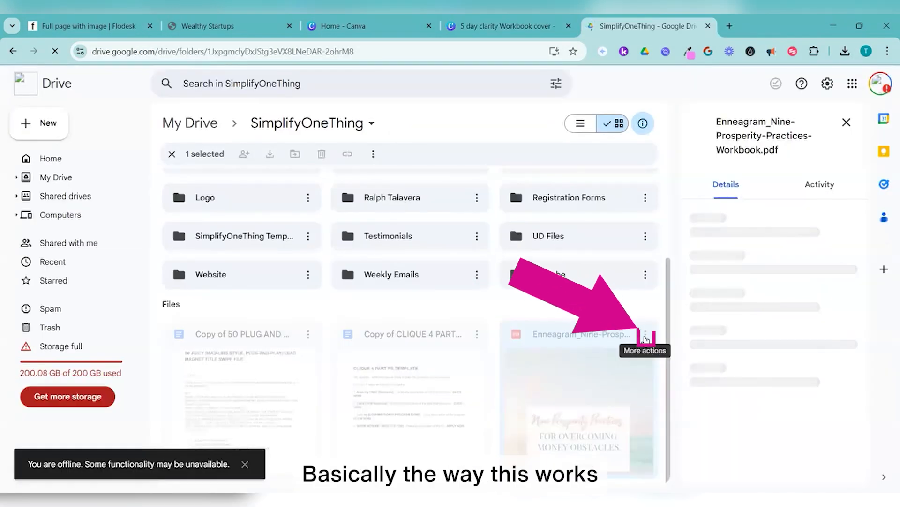
pyautogui.click(645, 335)
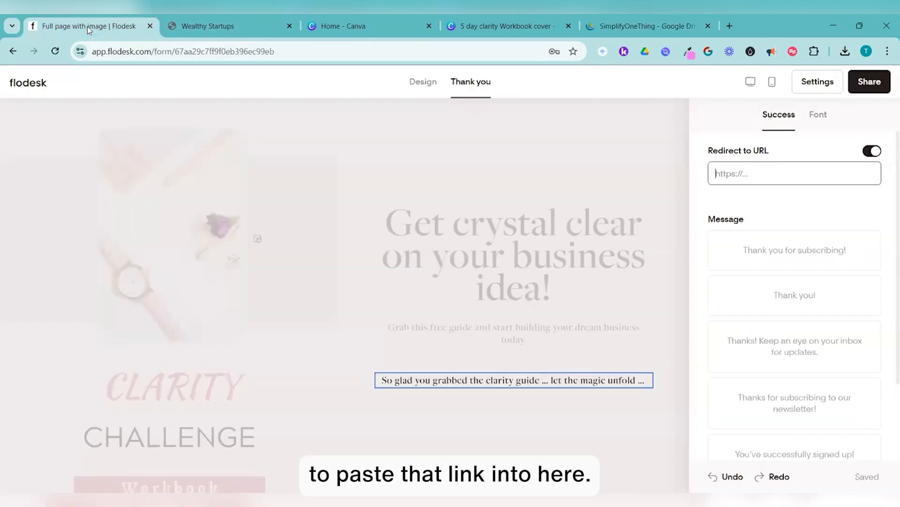
pyautogui.click(88, 29)
pyautogui.click(730, 171)
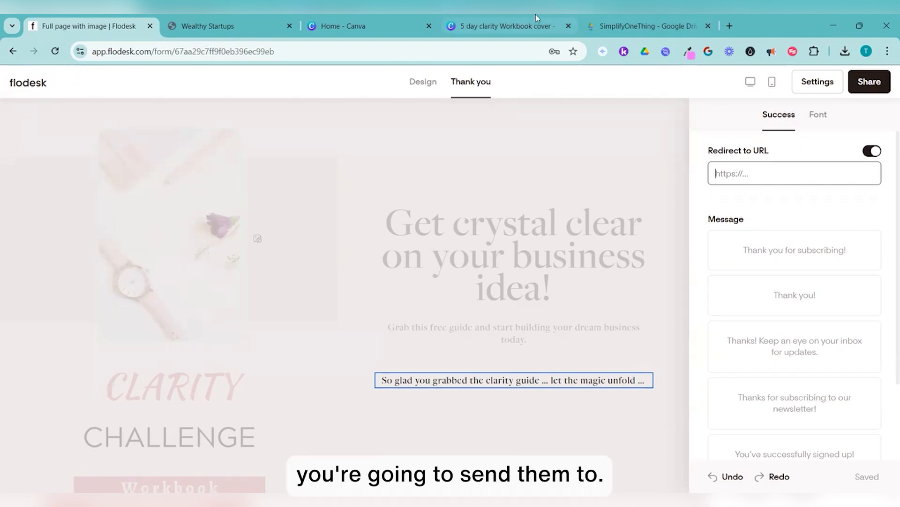
# - Switch to the 5 day clarity Workbook cover in Canva, create a public view link for it and copy that link
pyautogui.click(490, 27)
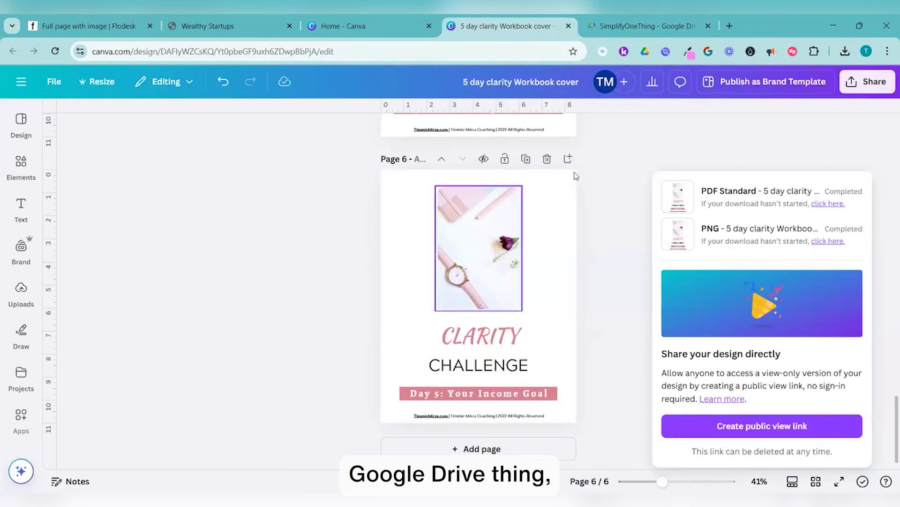
pyautogui.click(866, 84)
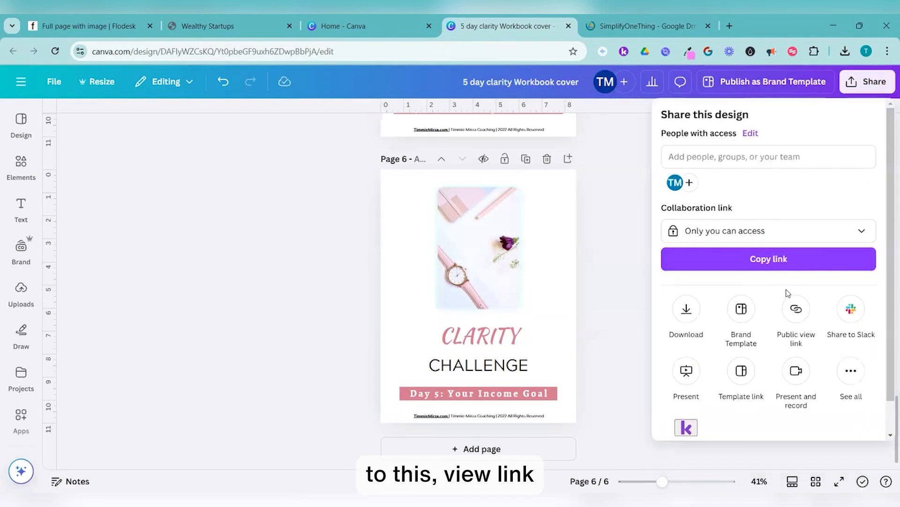
pyautogui.click(796, 313)
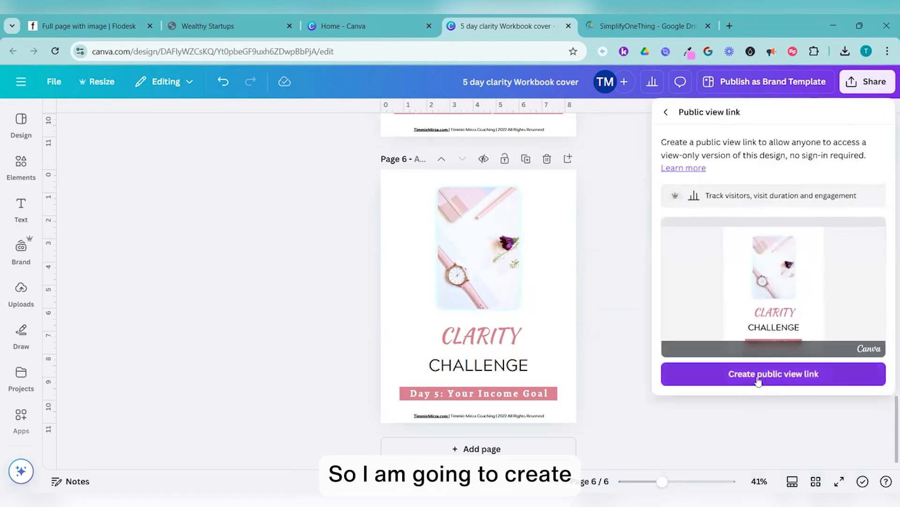
pyautogui.click(770, 375)
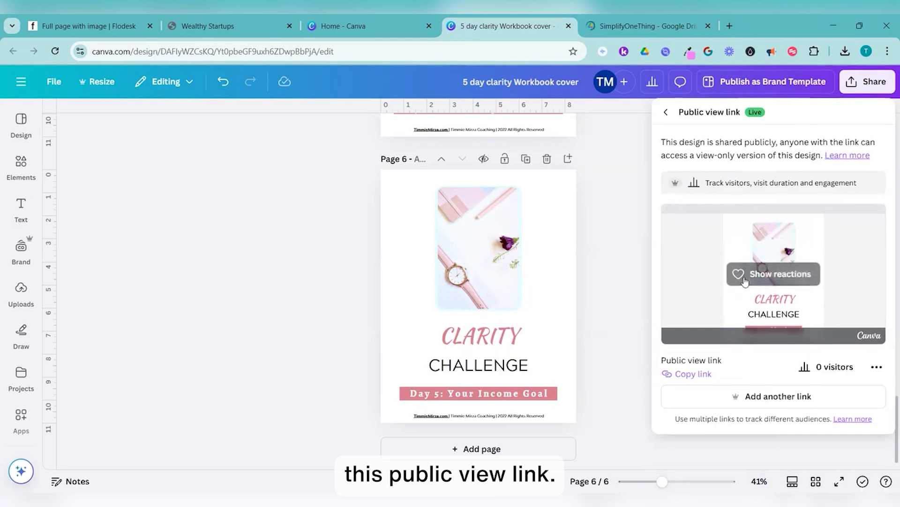
pyautogui.click(689, 374)
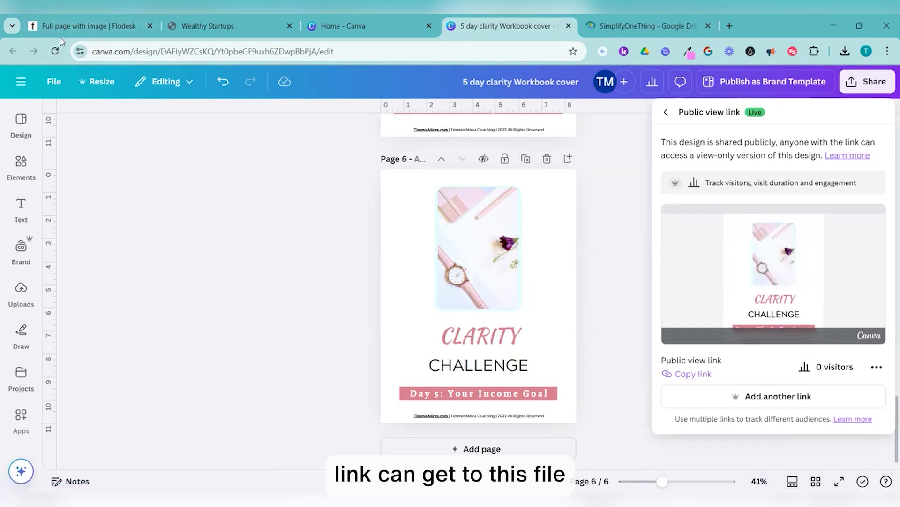
# - Return to Flodesk and paste the copied Canva link as the form's redirect URL
pyautogui.click(82, 28)
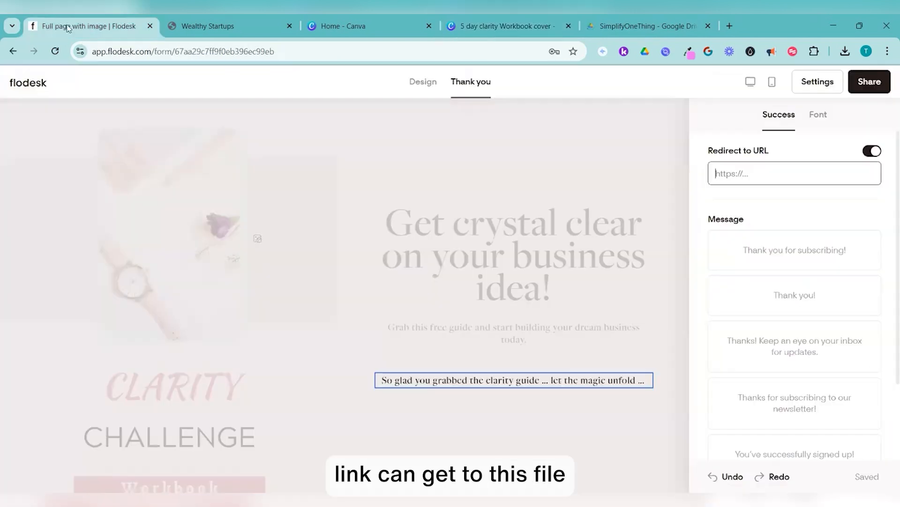
pyautogui.click(774, 177)
pyautogui.hotkey('ctrl', 'v')
pyautogui.click(810, 225)
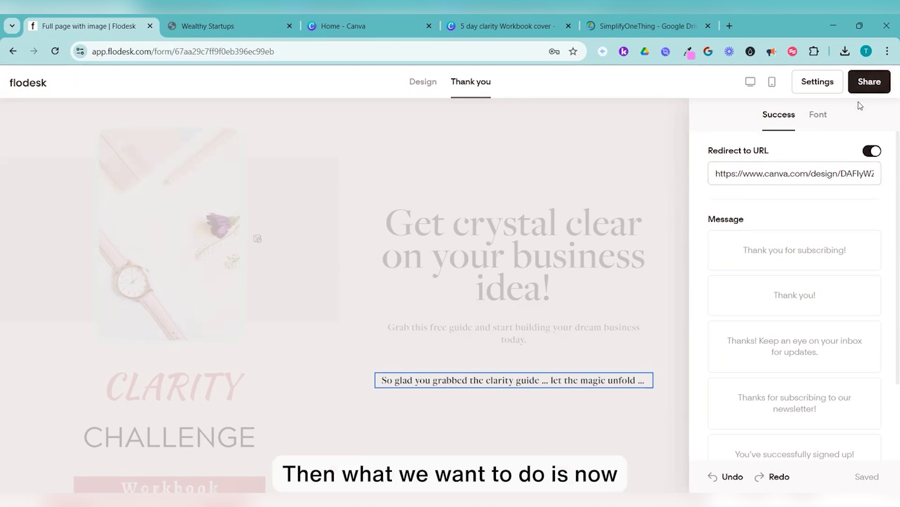
# - Go back to the form's design and examine its shareable link
pyautogui.click(421, 84)
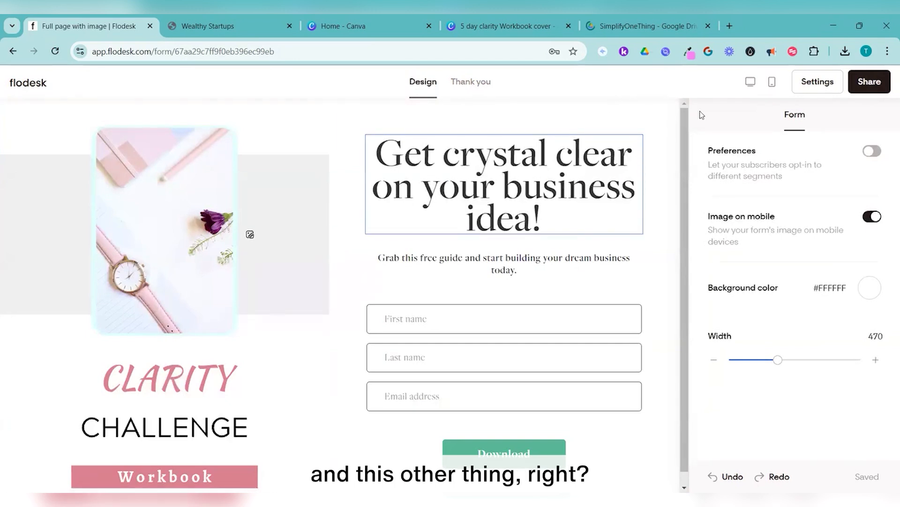
pyautogui.click(871, 87)
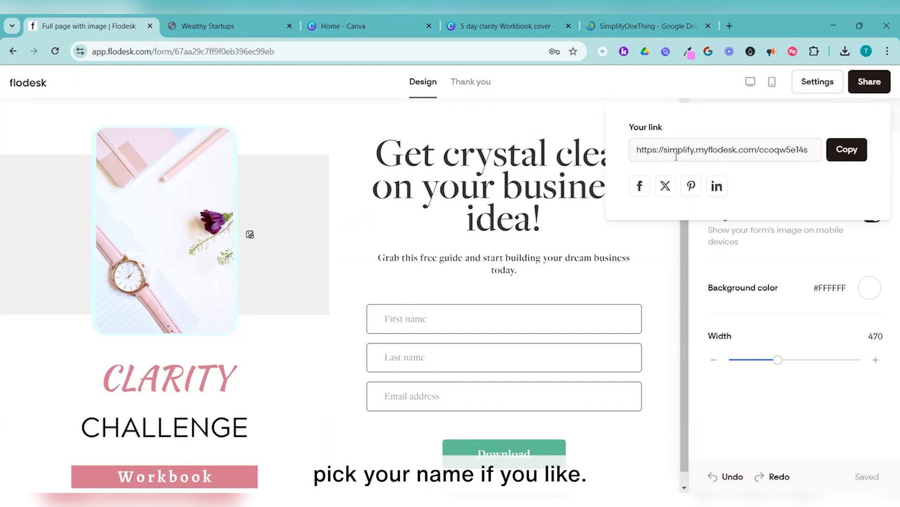
pyautogui.tripleClick(760, 150)
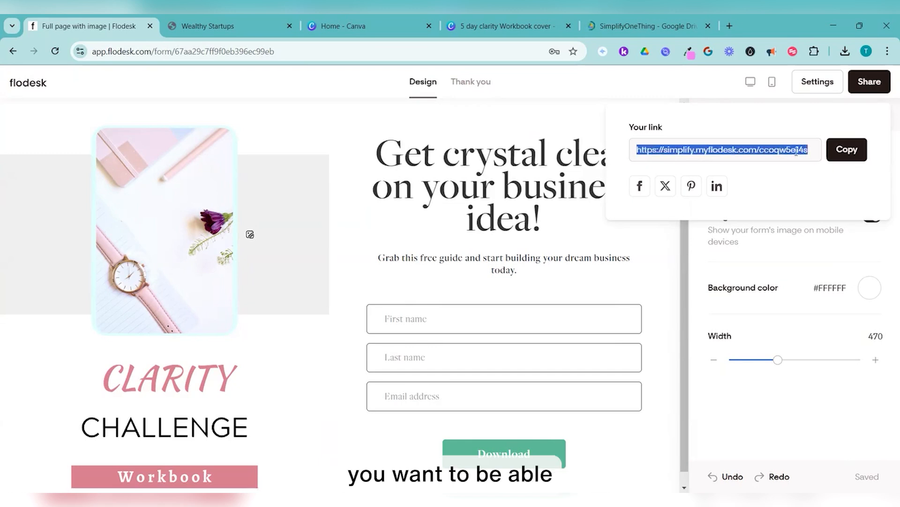
pyautogui.click(780, 152)
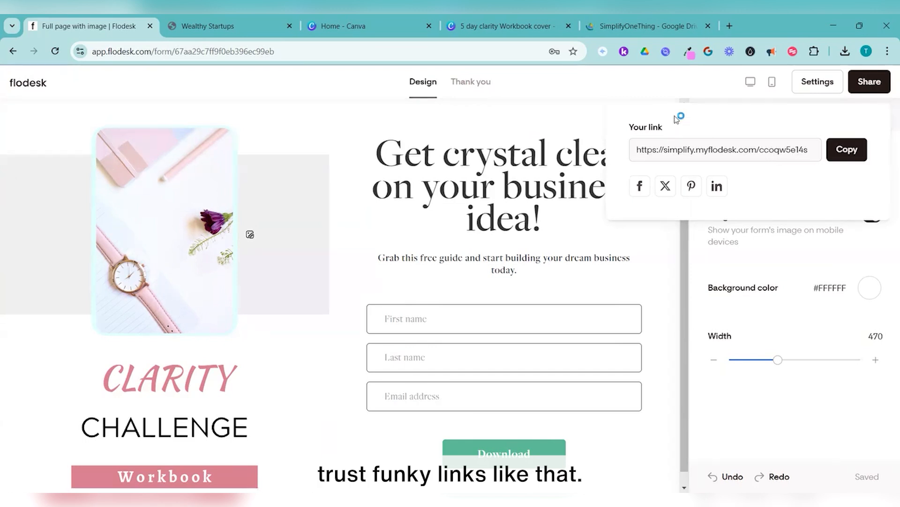
# - Change the ending of the form's link to clarityguide123 in the form settings and save it
pyautogui.click(819, 86)
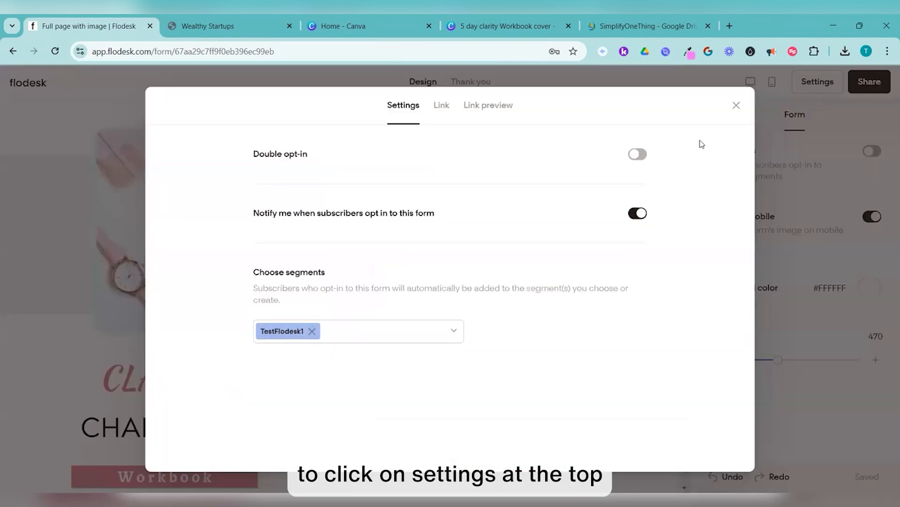
pyautogui.click(442, 107)
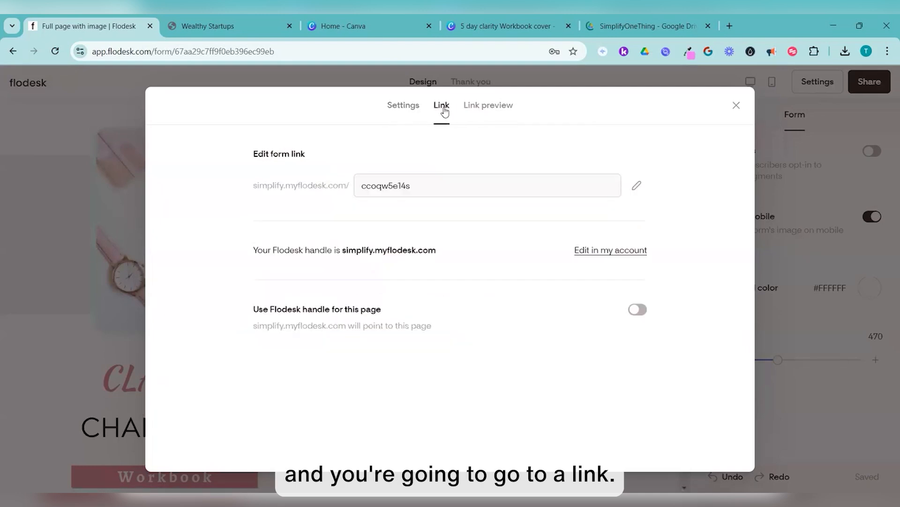
pyautogui.click(636, 185)
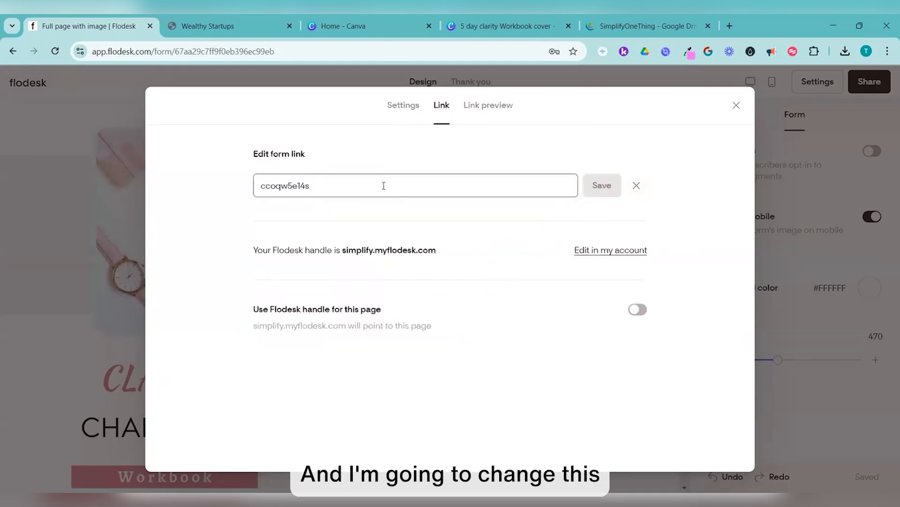
pyautogui.hotkey('ctrl', 'a')
pyautogui.write('clariy')
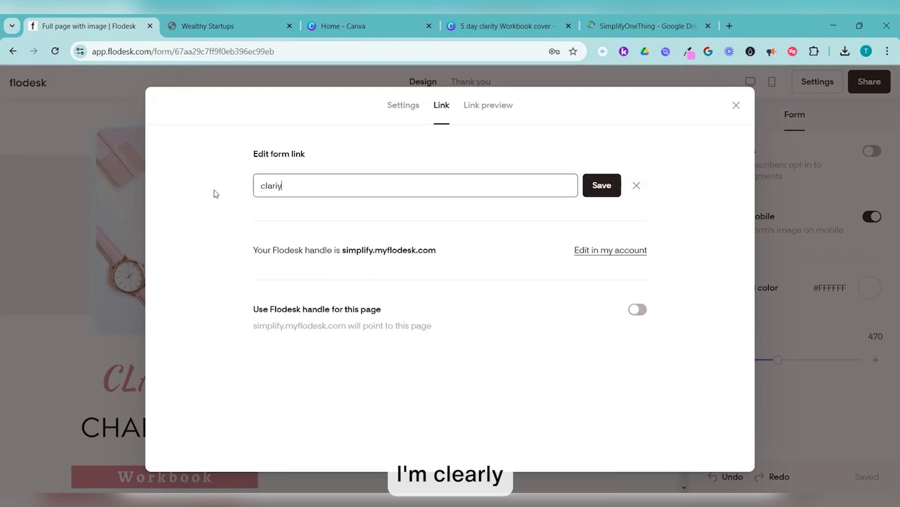
pyautogui.write('yguide')
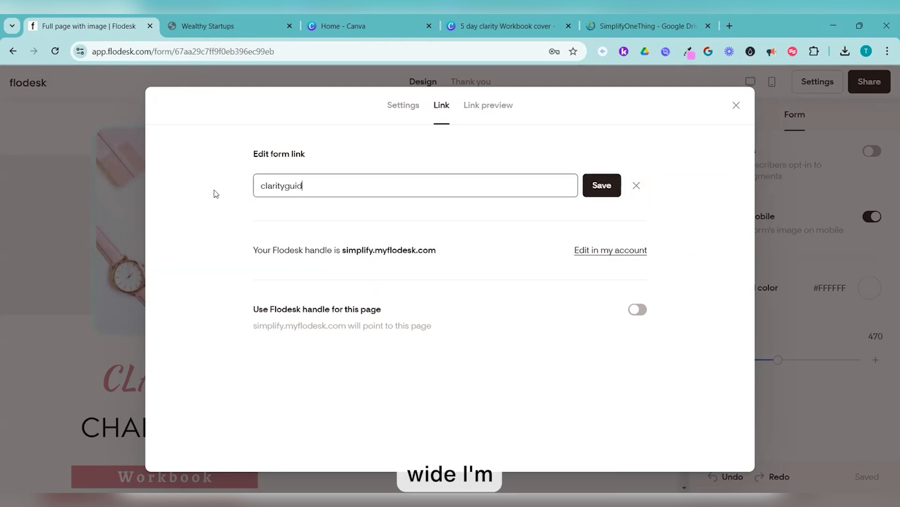
pyautogui.press('Left')
pyautogui.press('Left')
pyautogui.press('Left')
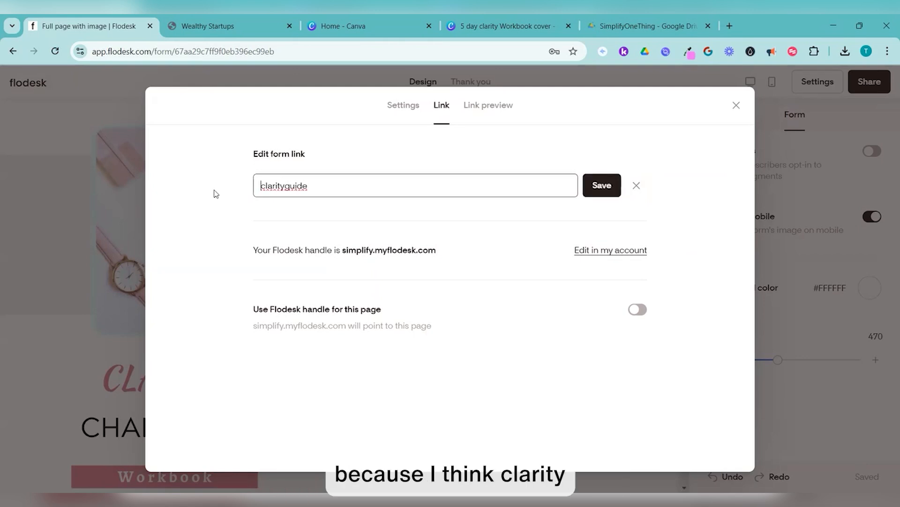
pyautogui.press('Right')
pyautogui.press('End')
pyautogui.write('12')
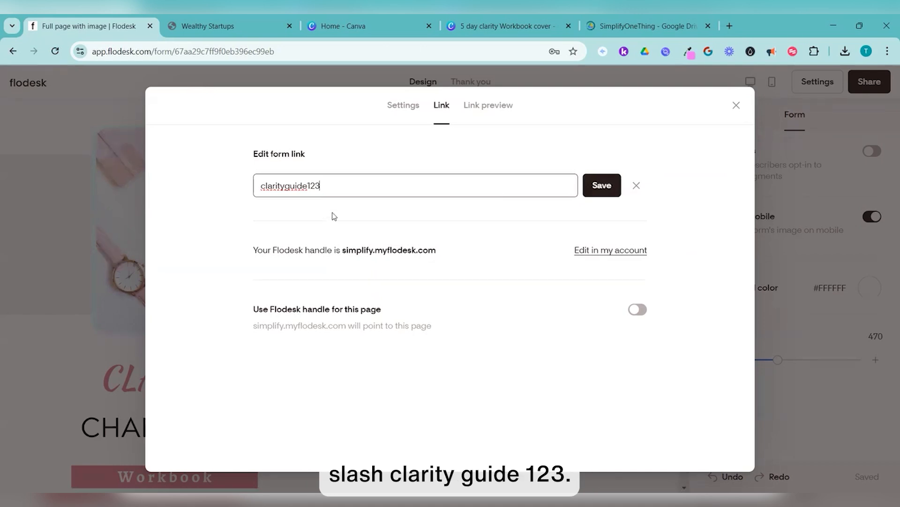
pyautogui.click(602, 185)
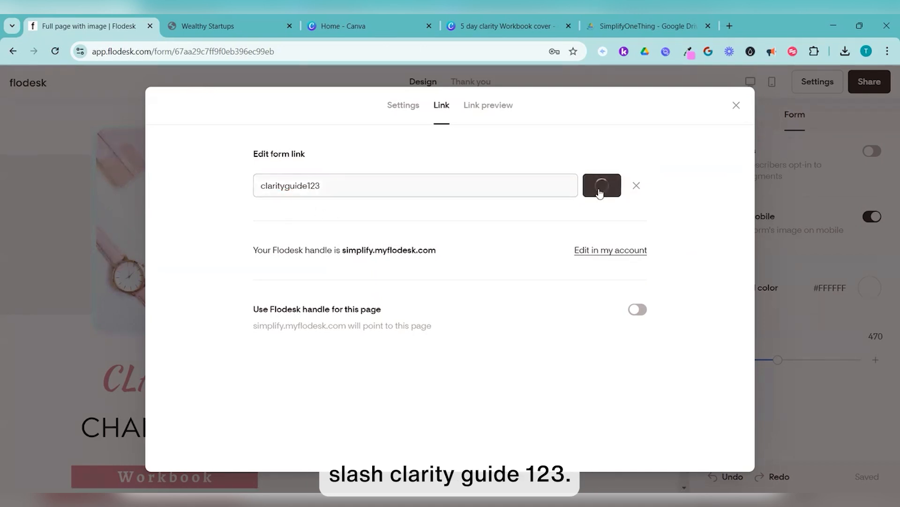
# - Close the form settings and copy the form's updated share link
pyautogui.click(735, 106)
pyautogui.click(869, 85)
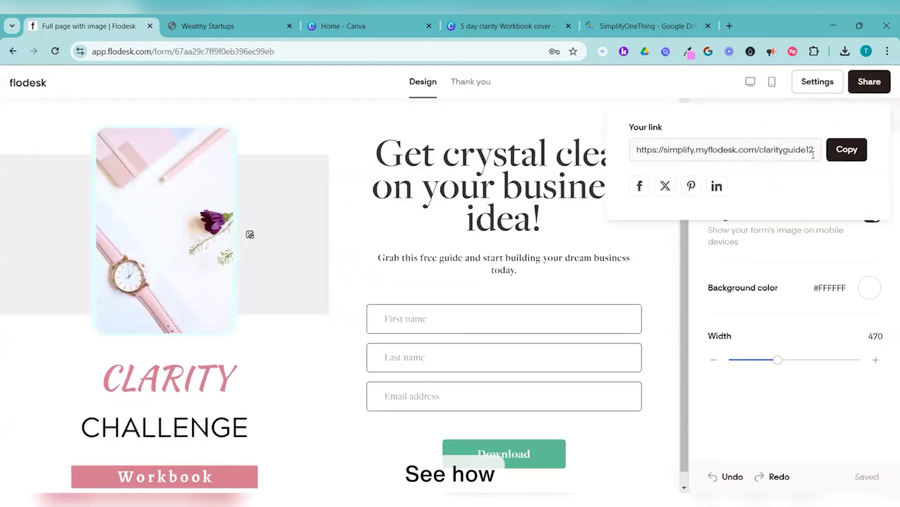
pyautogui.click(843, 156)
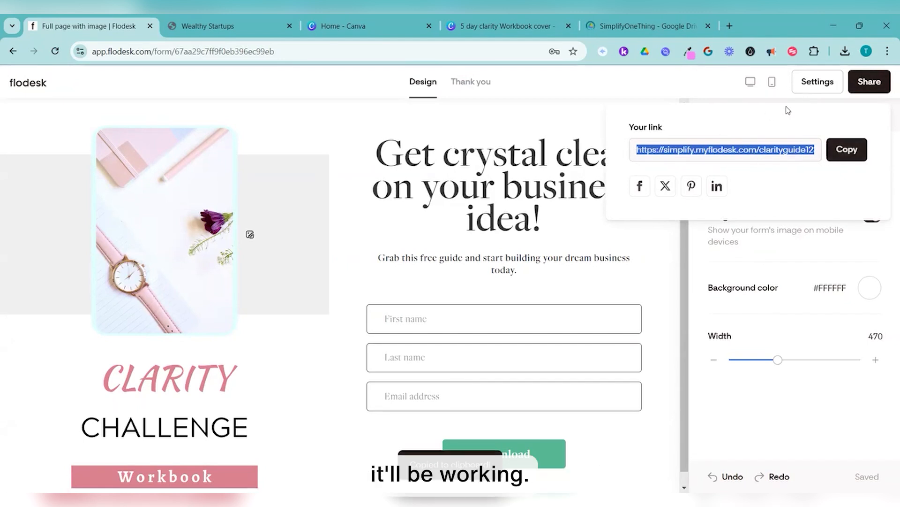
# - Replace the form's link preview title with "Clarity in business is a beautiful thing ..."
pyautogui.click(815, 89)
pyautogui.click(804, 87)
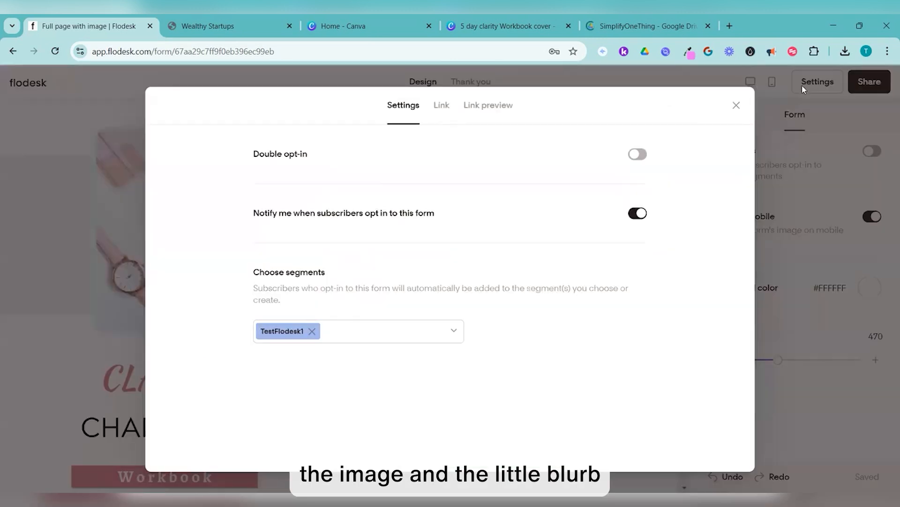
pyautogui.click(496, 110)
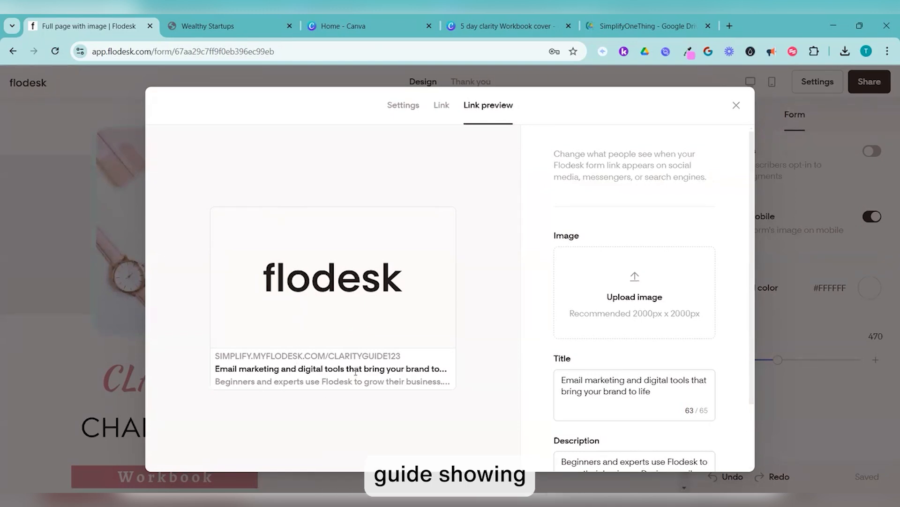
pyautogui.scroll(-2, 659, 319)
pyautogui.moveTo(659, 319); pyautogui.dragTo(554, 303)
pyautogui.write('Clarity in business is a beautiful thing ...')
# - Replace the link preview description with "Get clear on your business idea by grabbing this free guide ..."
pyautogui.moveTo(629, 419); pyautogui.dragTo(555, 368)
pyautogui.press('BackSpace')
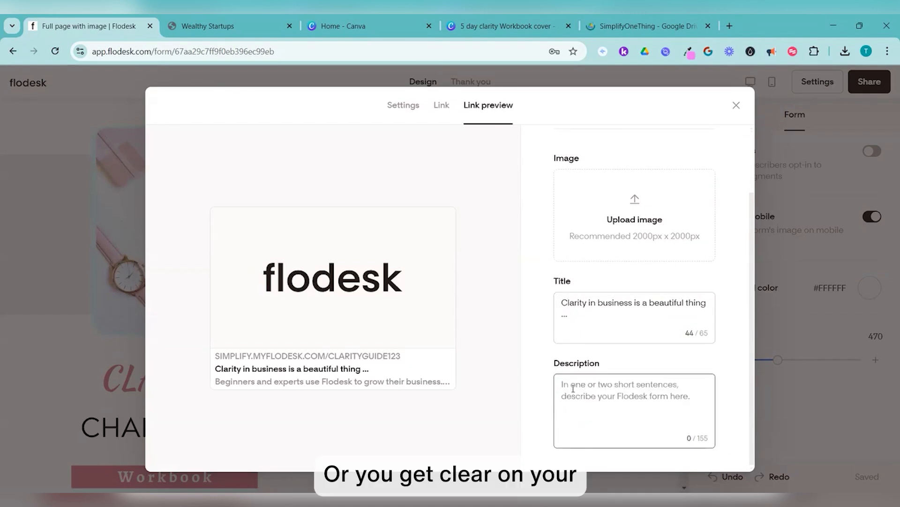
pyautogui.write('Get clear on your business idea ')
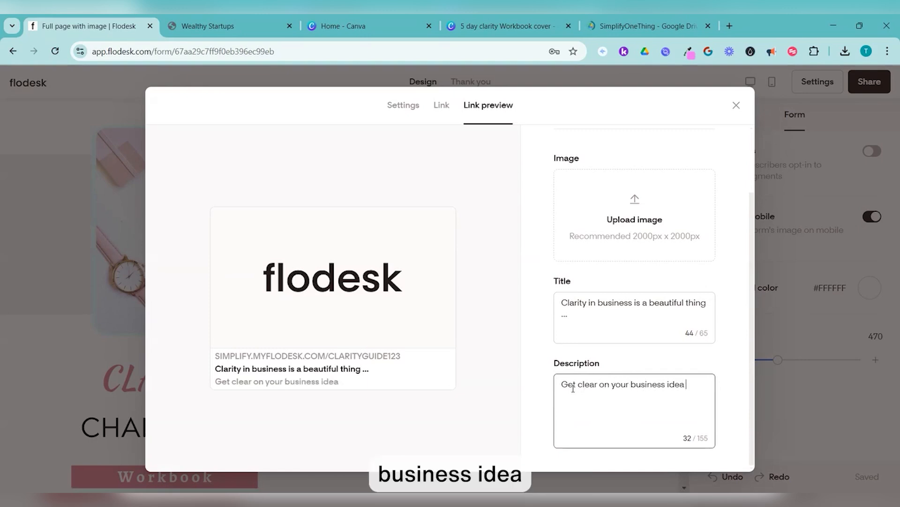
pyautogui.write('by grabbi')
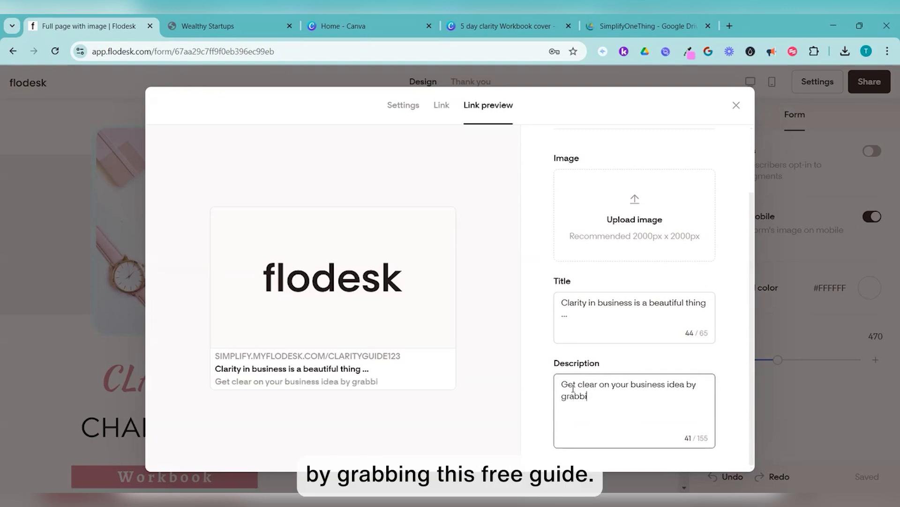
pyautogui.write('ng this free gui')
pyautogui.press('BackSpace')
pyautogui.press('BackSpace')
pyautogui.press('BackSpace')
pyautogui.press('BackSpace')
pyautogui.write('free guide ...')
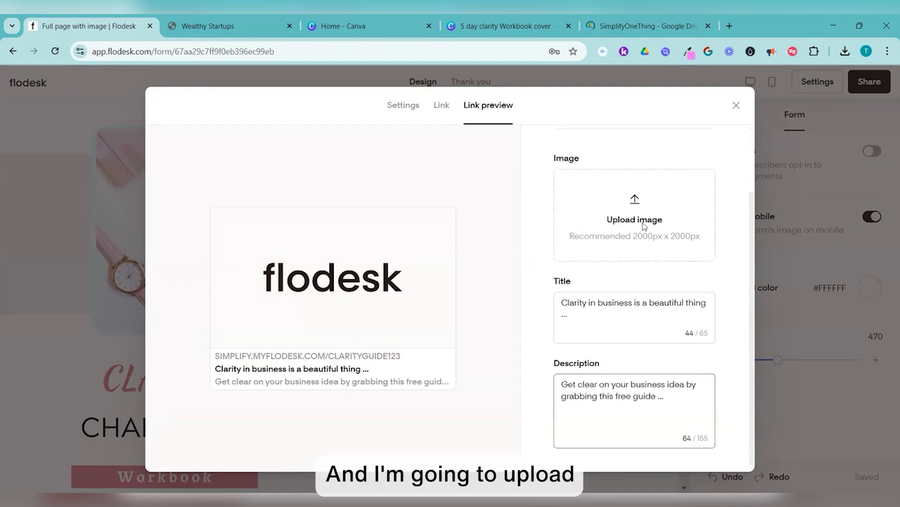
pyautogui.click(644, 226)
pyautogui.click(162, 122)
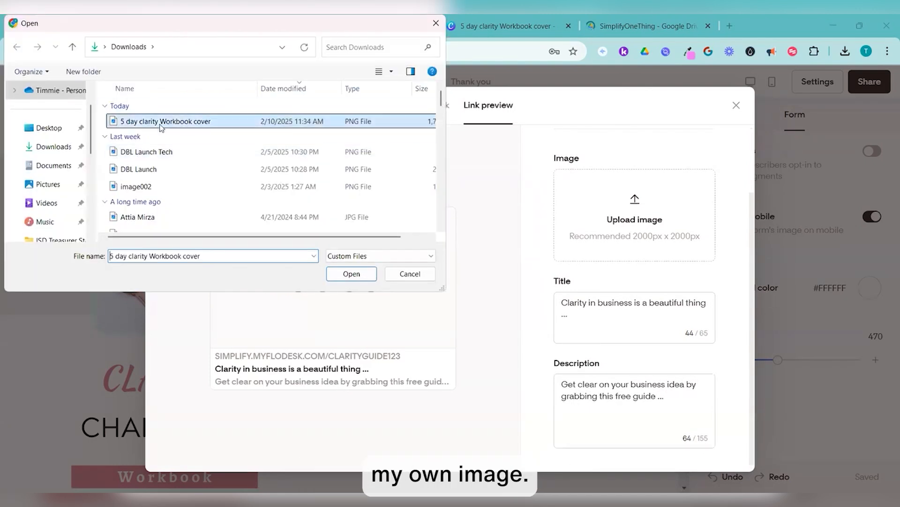
pyautogui.click(351, 274)
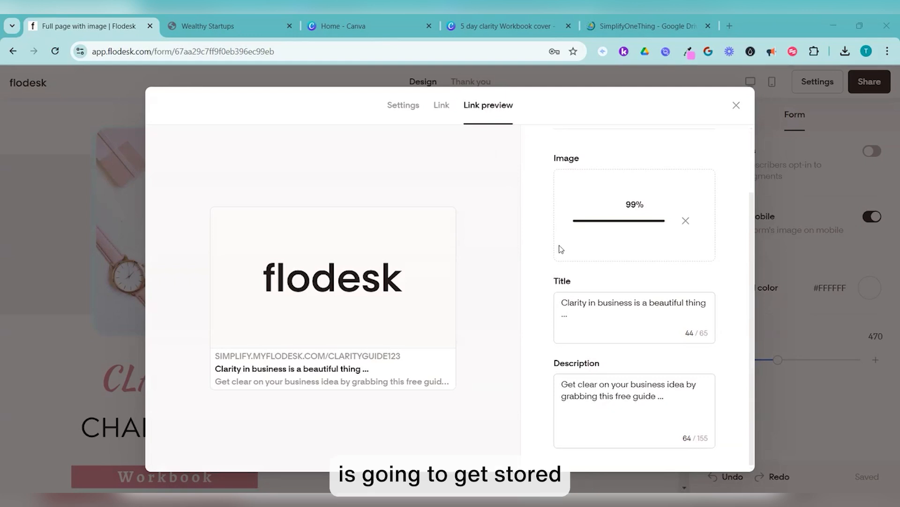
pyautogui.click(685, 221)
# - Upload the 5 day clarity Workbook cover PNG as the link preview image and close the form settings
pyautogui.click(636, 211)
pyautogui.click(187, 121)
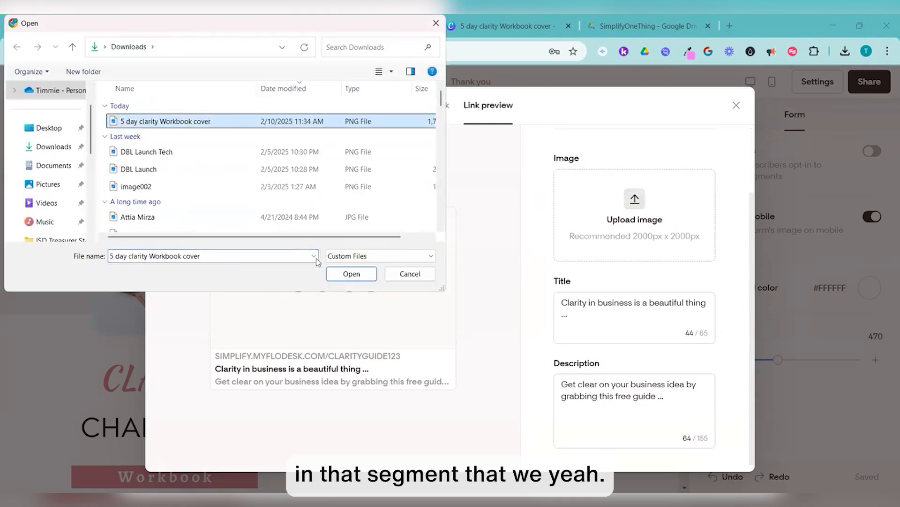
pyautogui.click(364, 280)
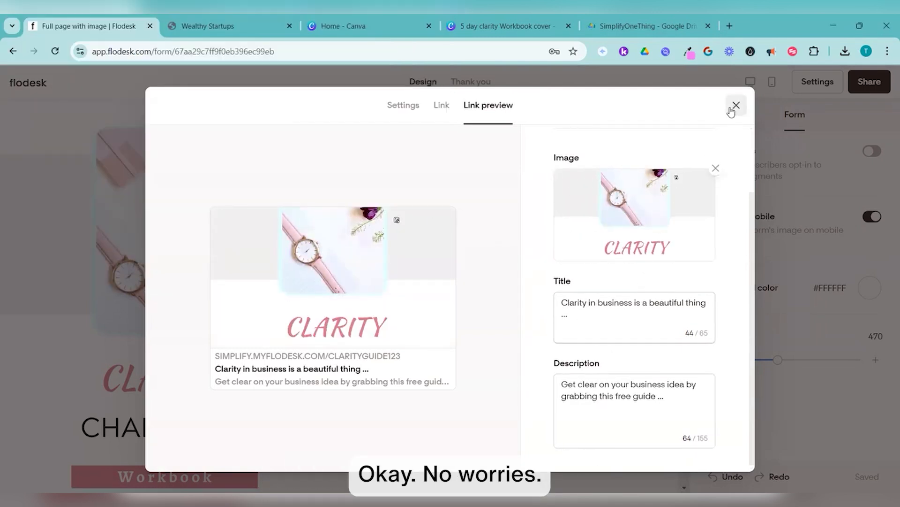
pyautogui.scroll(3, 724, 219)
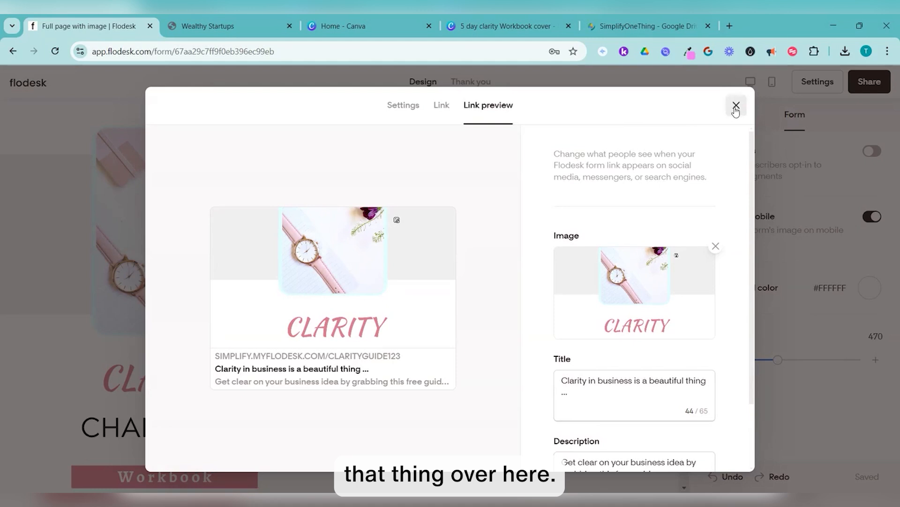
pyautogui.scroll(-2, 730, 161)
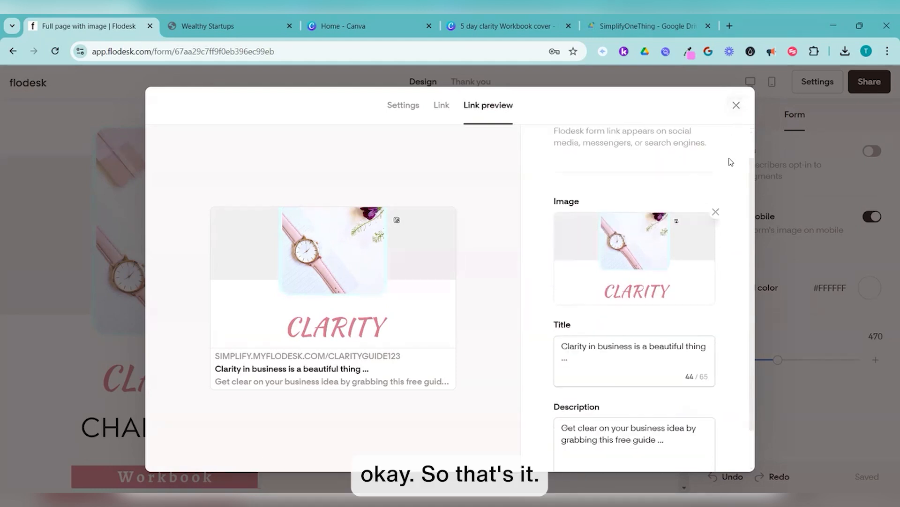
pyautogui.click(736, 105)
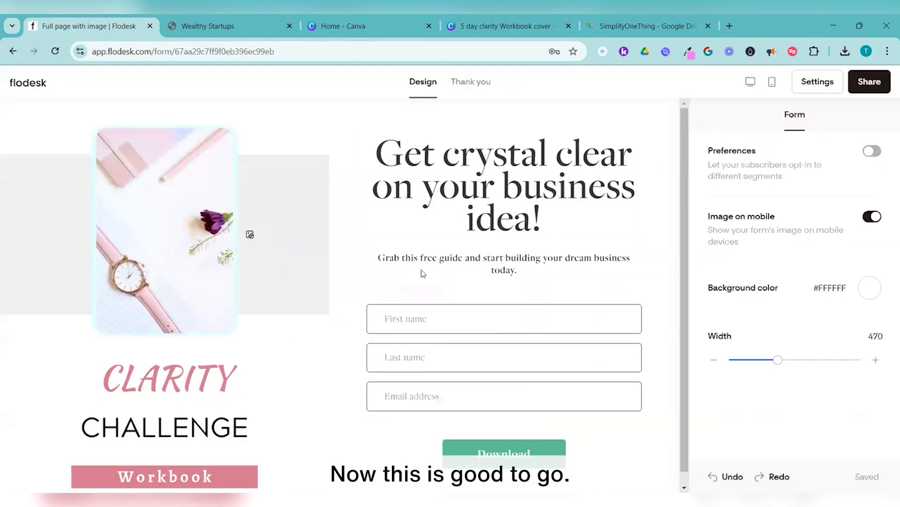
# - Copy the form's share link and open it in a new browser tab to test the live page
pyautogui.click(869, 81)
pyautogui.click(722, 149)
pyautogui.click(729, 27)
pyautogui.hotkey('ctrl', 'v')
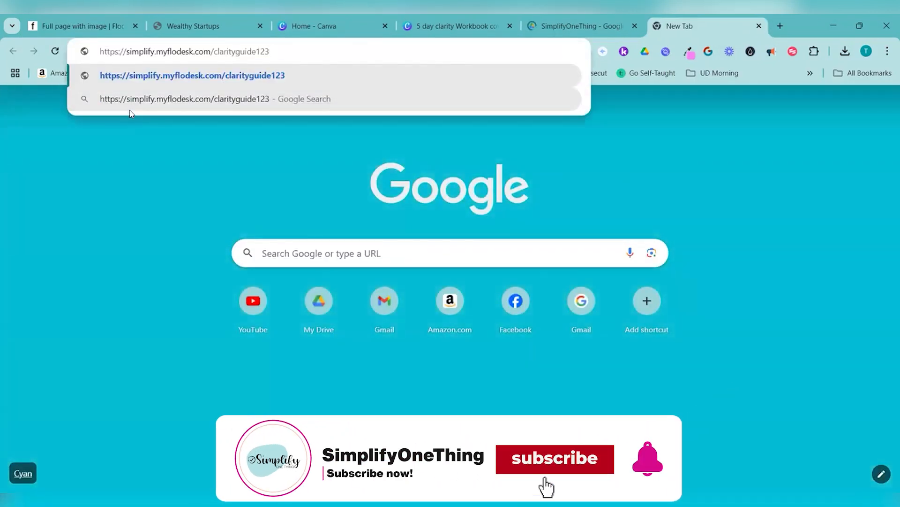
pyautogui.press('Return')
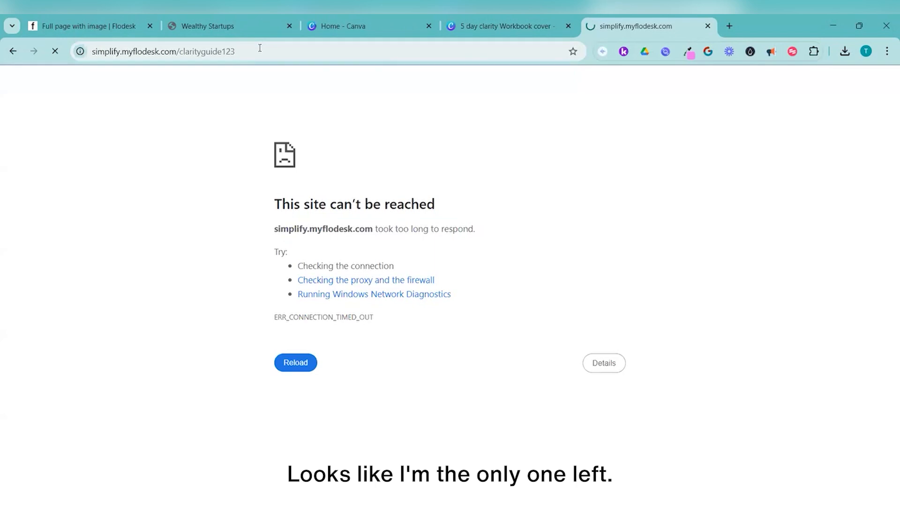
pyautogui.click(259, 47)
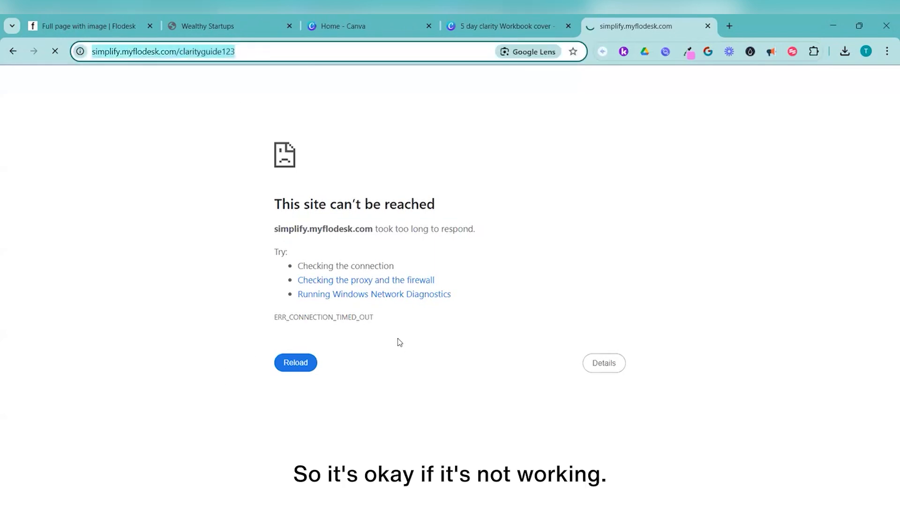
# - Return to the Flodesk form and dismiss its share link, then switch to Canva and review the linked workbook's pages
pyautogui.click(75, 25)
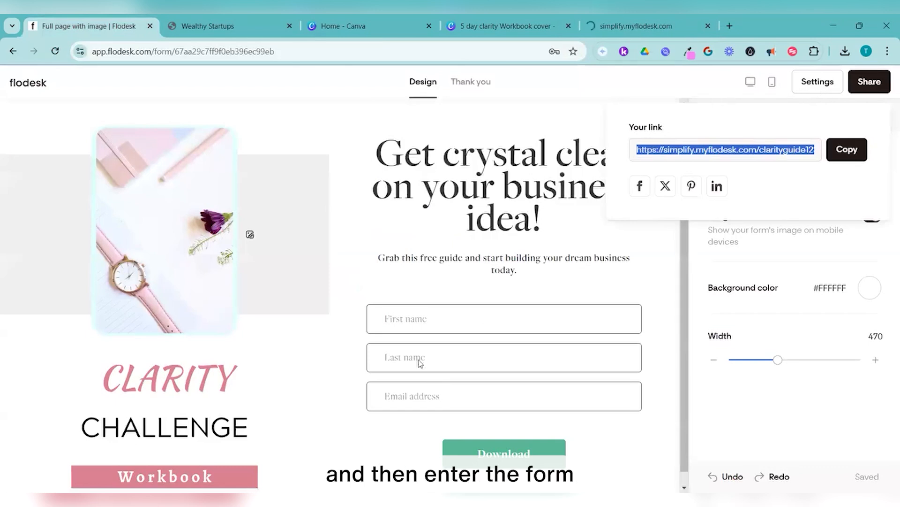
pyautogui.click(372, 131)
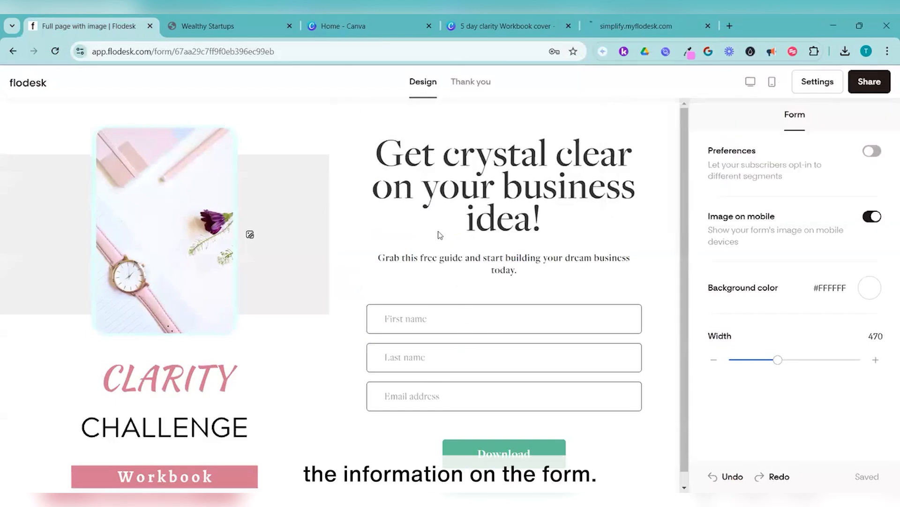
pyautogui.click(494, 27)
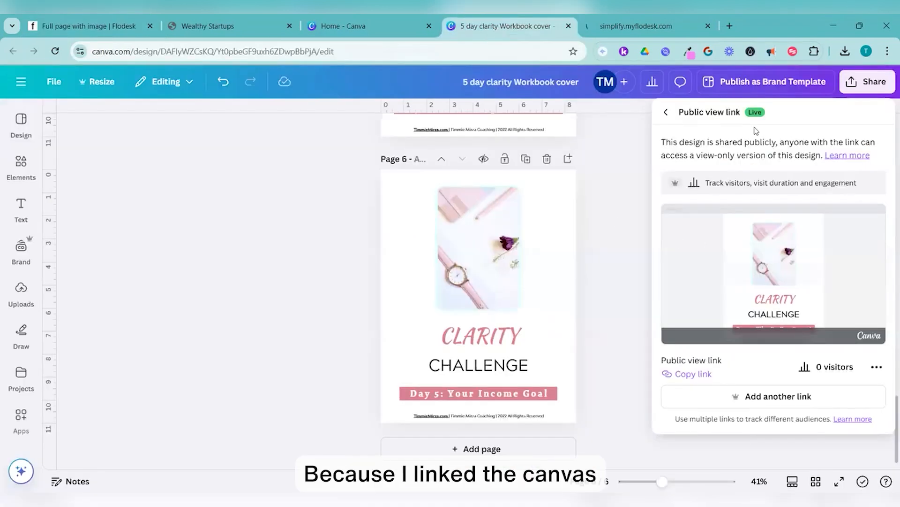
pyautogui.click(626, 164)
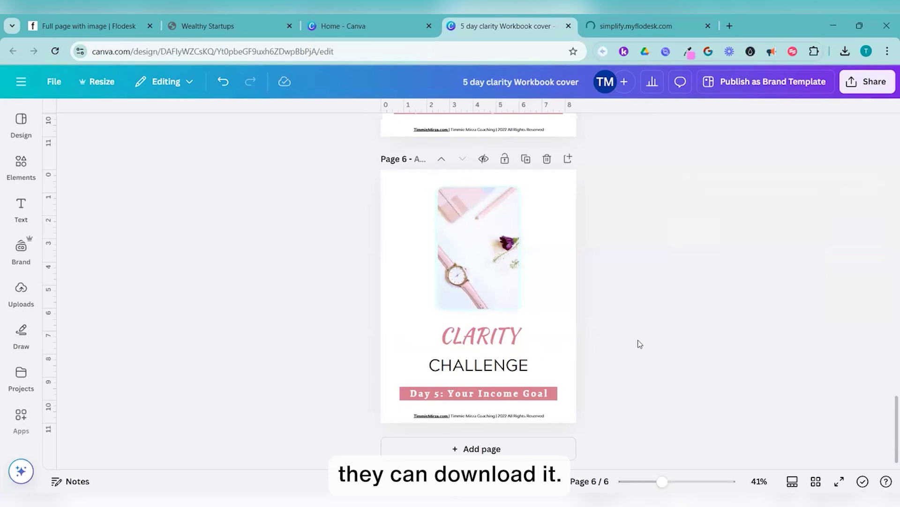
pyautogui.scroll(4, 640, 344)
pyautogui.scroll(-2, 640, 344)
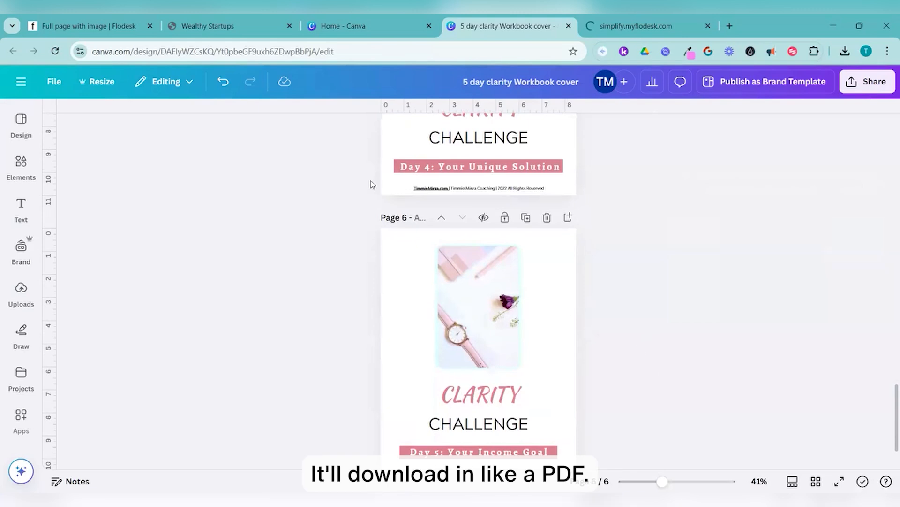